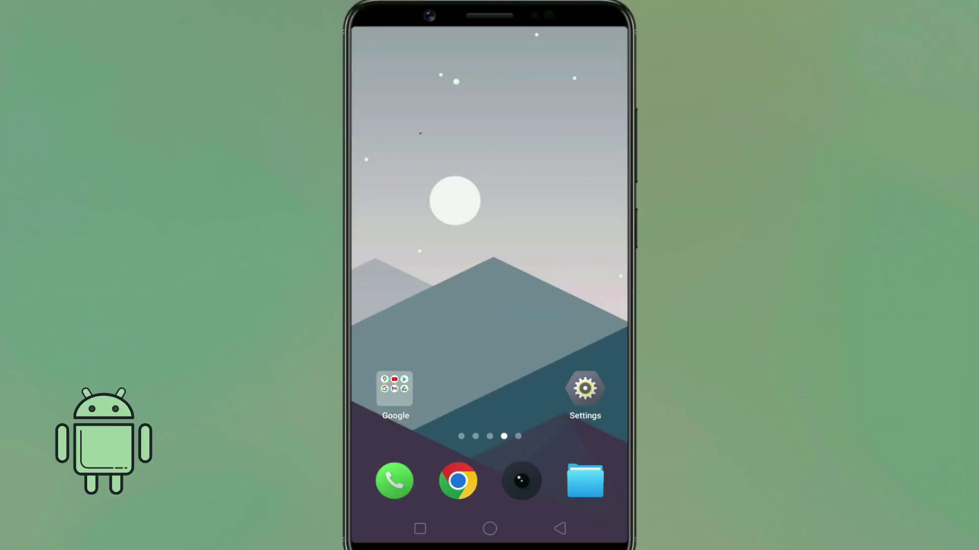
In Settings, tap Build number on the About Phone page to unlock developer mode.
click(585, 388)
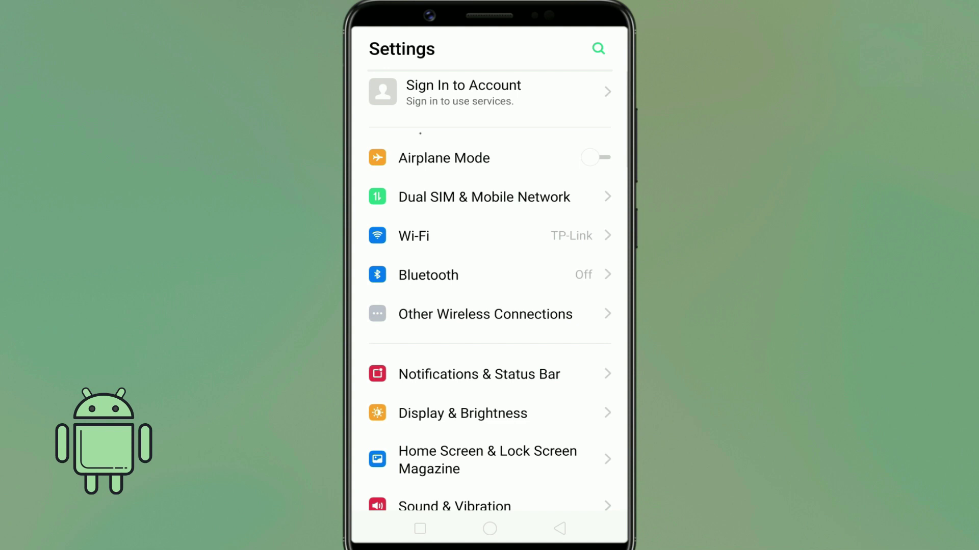
scroll(420, 133, down, 15)
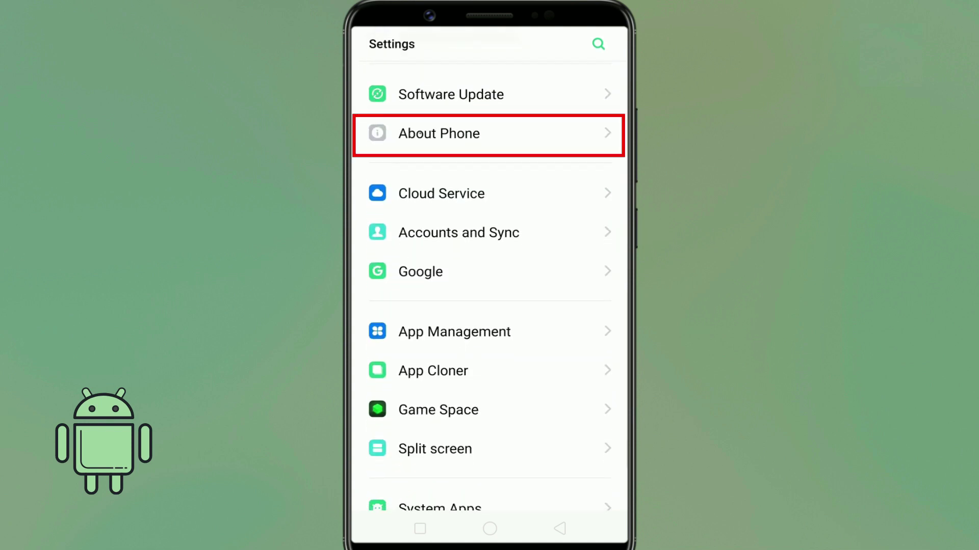
click(439, 133)
click(410, 474)
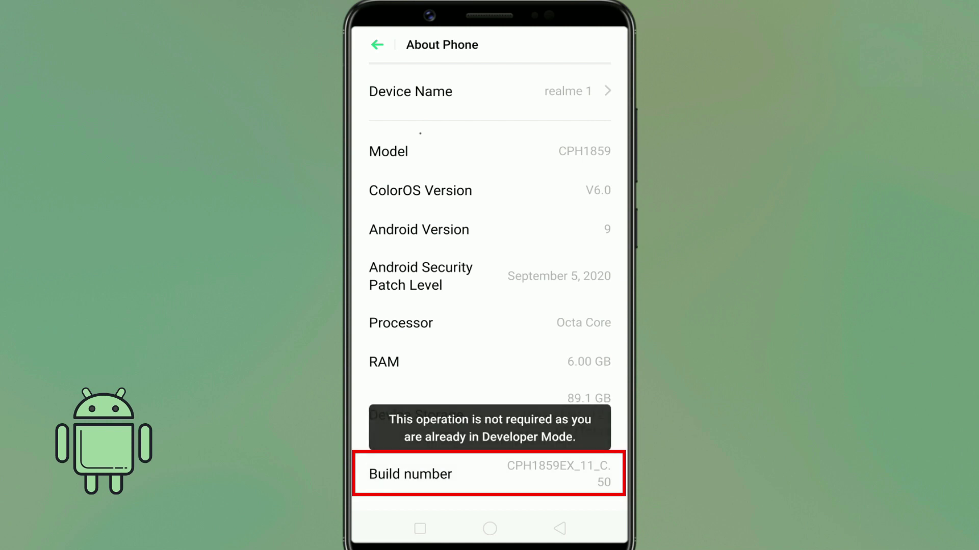
click(559, 528)
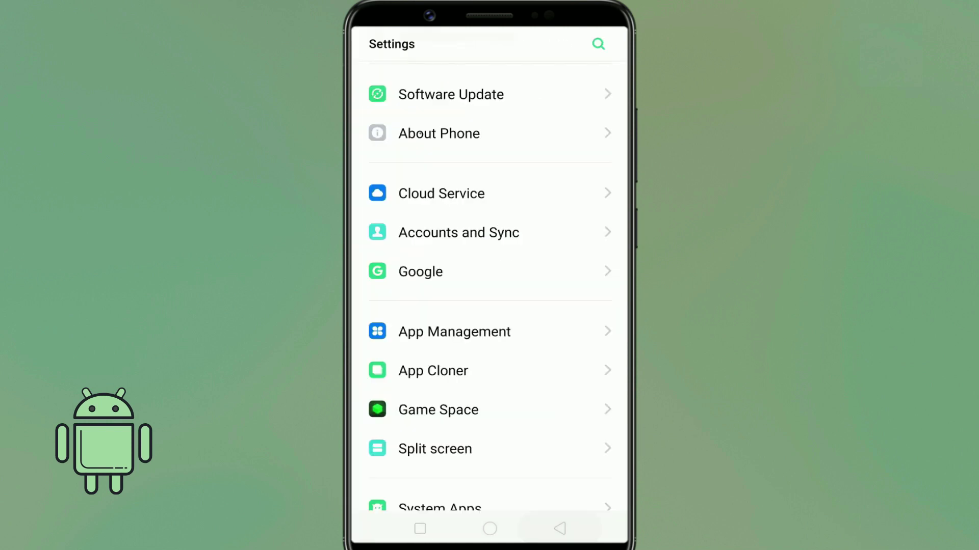
Go to Additional Settings > Developer Options and switch on USB debugging.
scroll(489, 285, up, 7)
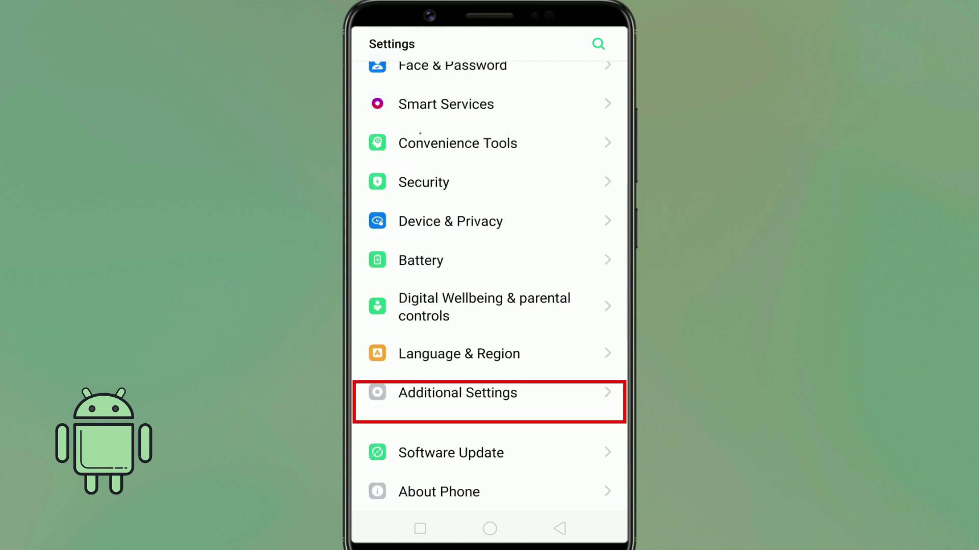
click(457, 393)
scroll(489, 285, down, 2)
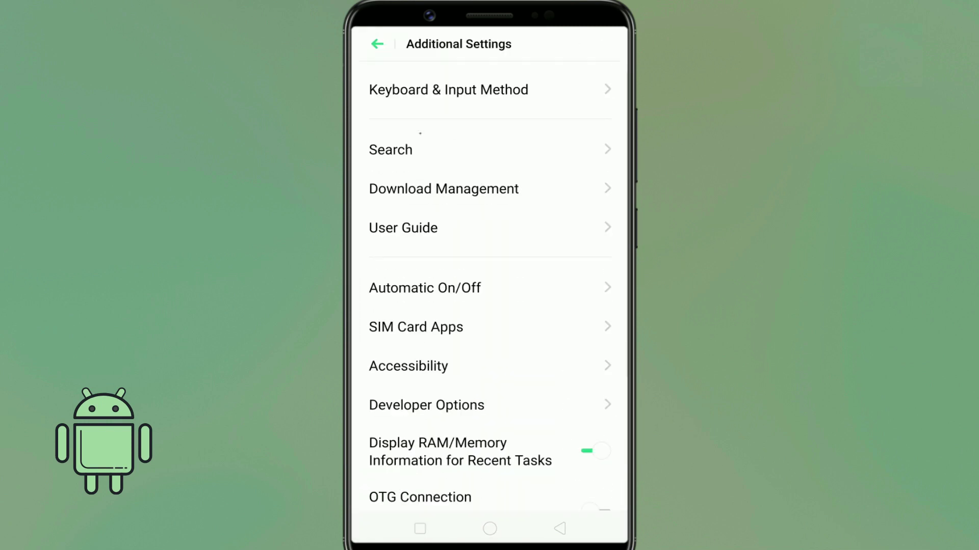
scroll(490, 286, down, 2)
click(426, 328)
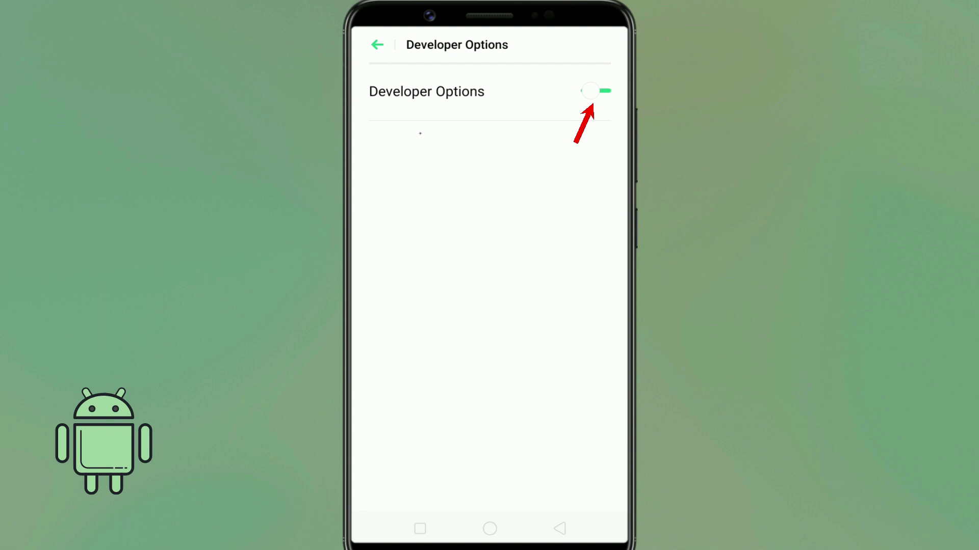
scroll(489, 285, down, 5)
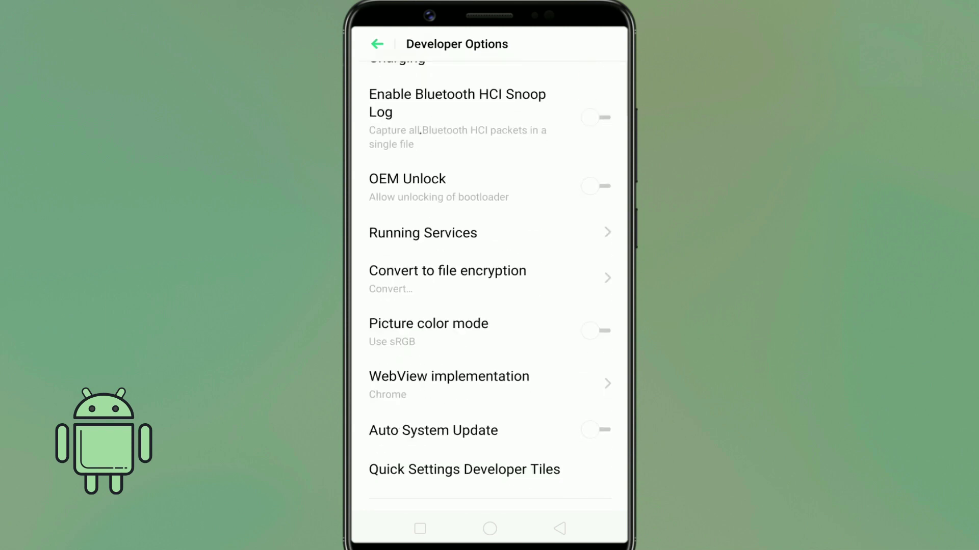
scroll(489, 286, down, 5)
click(595, 304)
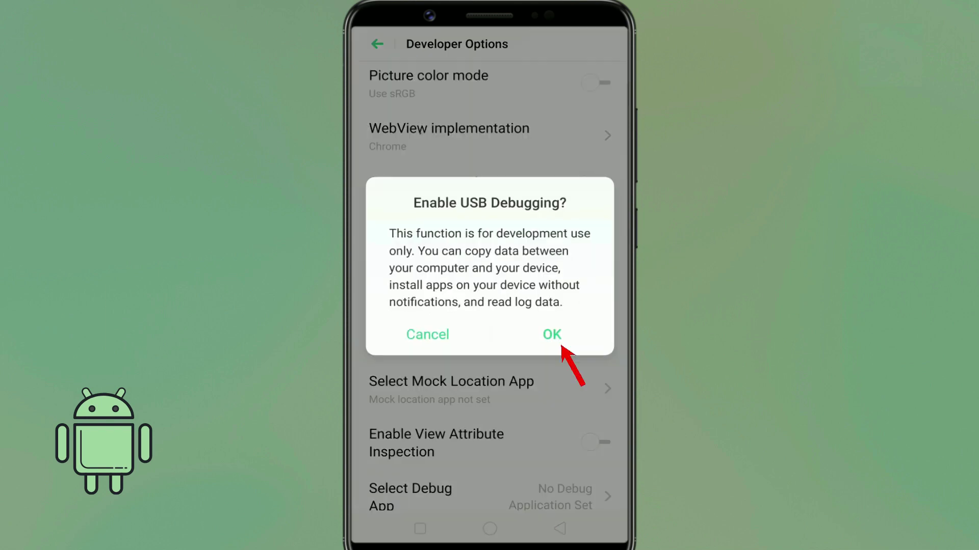
Confirm enabling USB debugging and set the USB connection mode to Transfer Files.
click(551, 335)
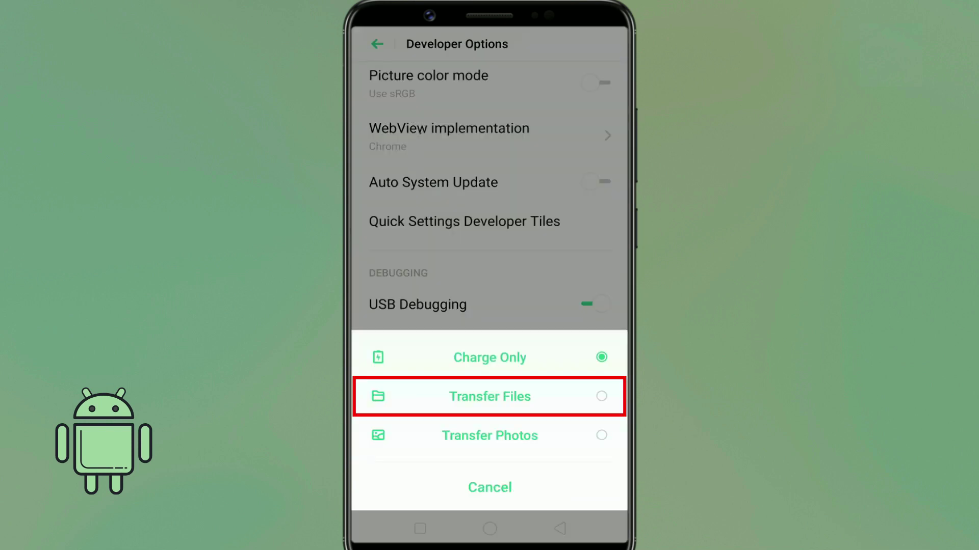
click(489, 396)
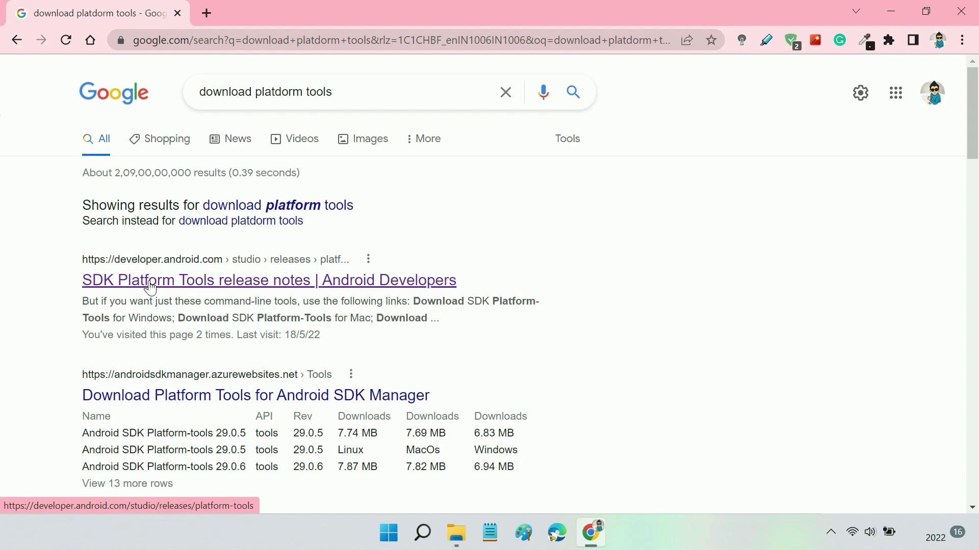
Open the SDK Platform Tools release notes and choose the Windows platform-tools download.
click(195, 283)
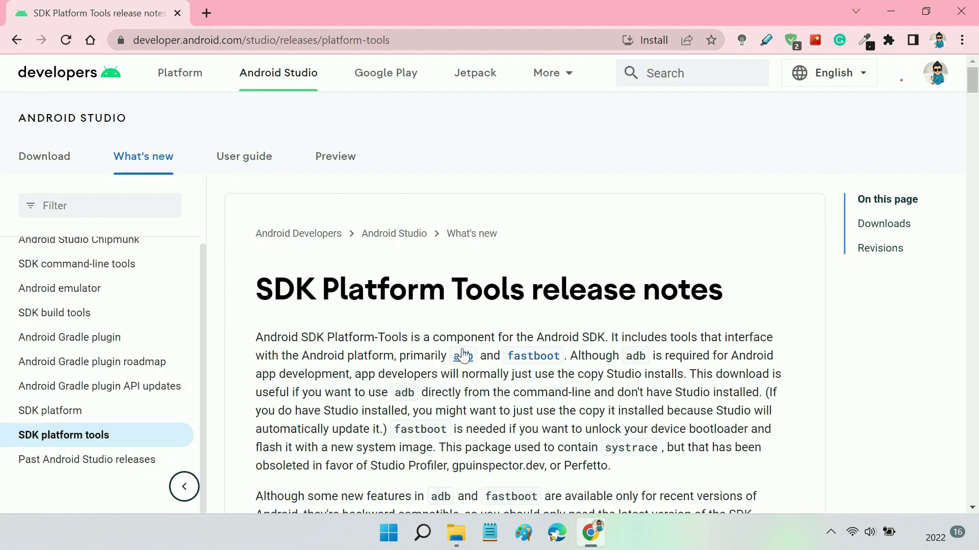
scroll(463, 355, down, 8)
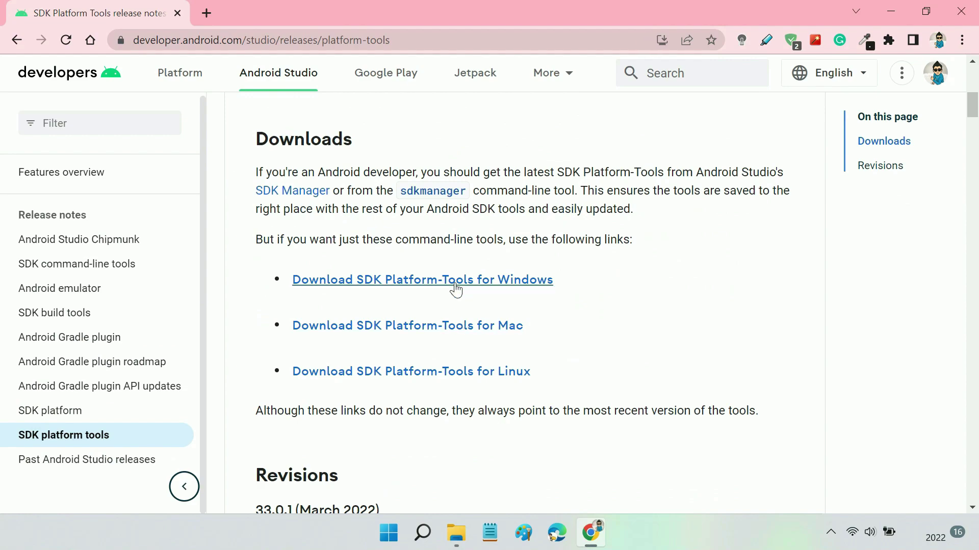
click(455, 282)
Accept the SDK license terms and download platform-tools_r33.0.1-windows.zip.
scroll(458, 289, down, 20)
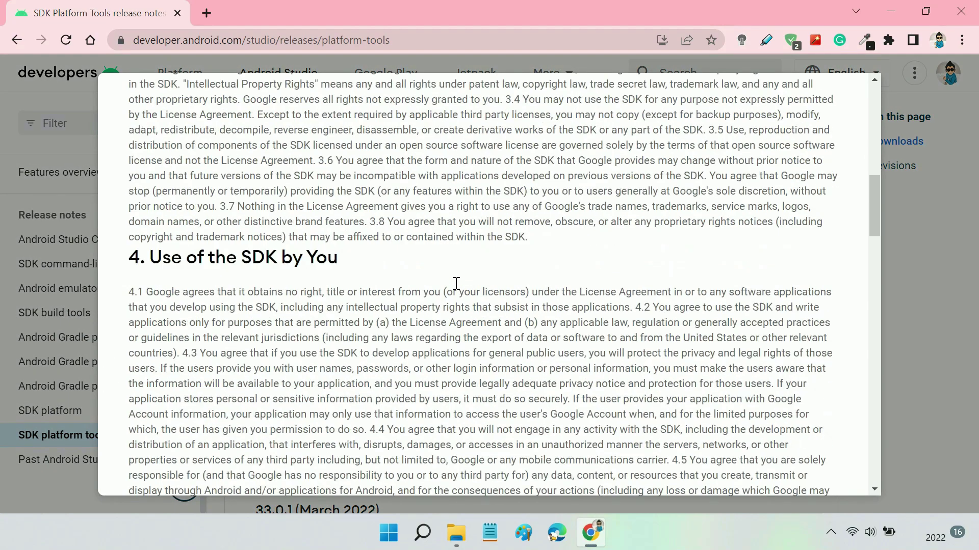
scroll(456, 284, down, 6)
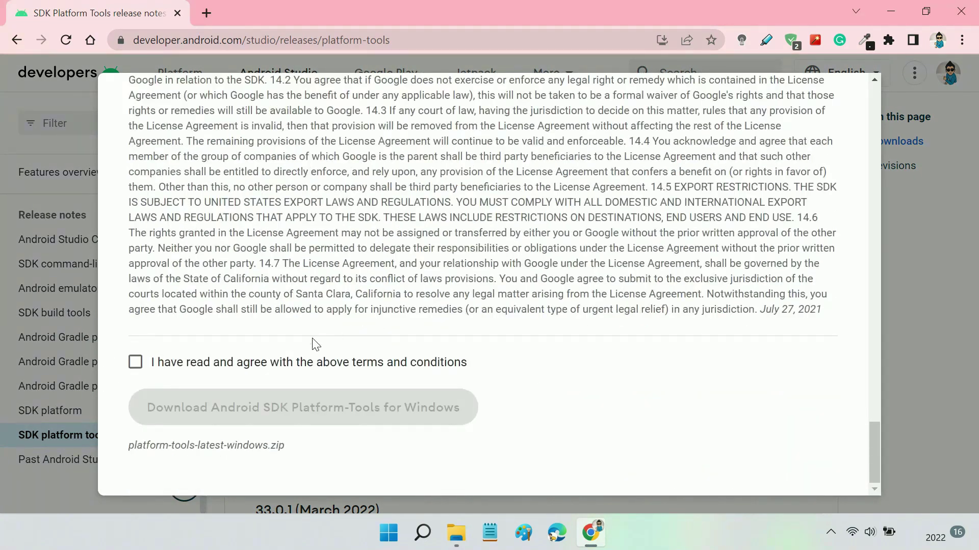
click(136, 363)
click(252, 411)
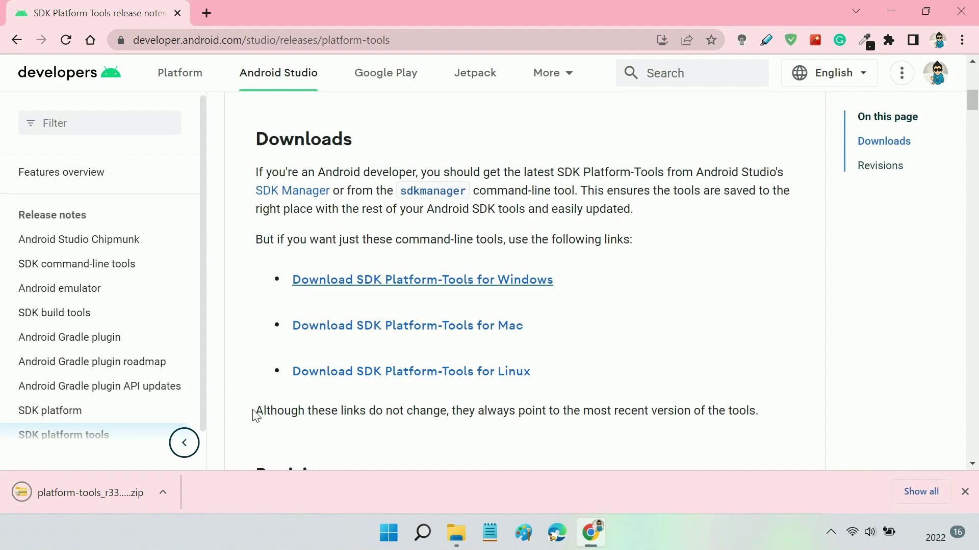
click(163, 492)
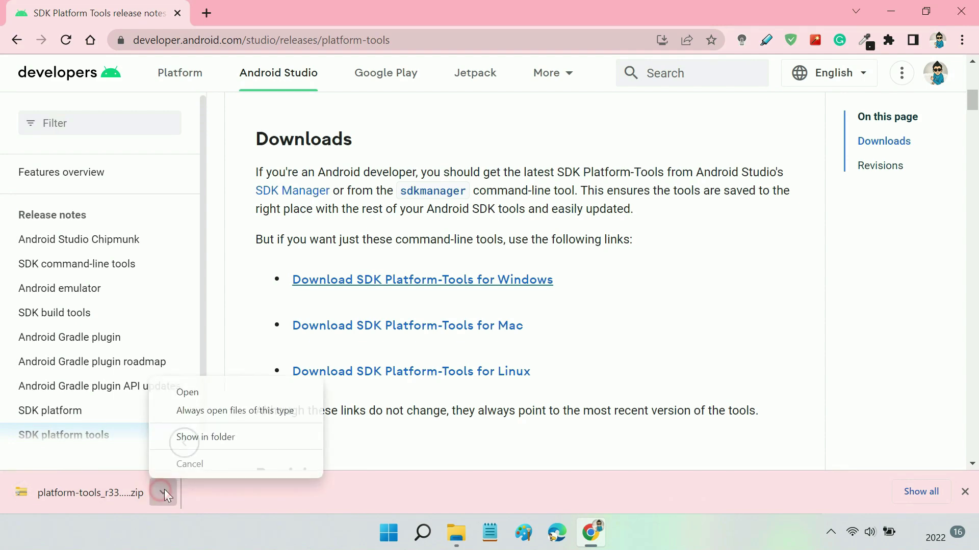
Extract platform-tools_r33.0.1-windows.zip with 7-Zip into a platform-tools_r33.0.1-windows folder.
click(210, 438)
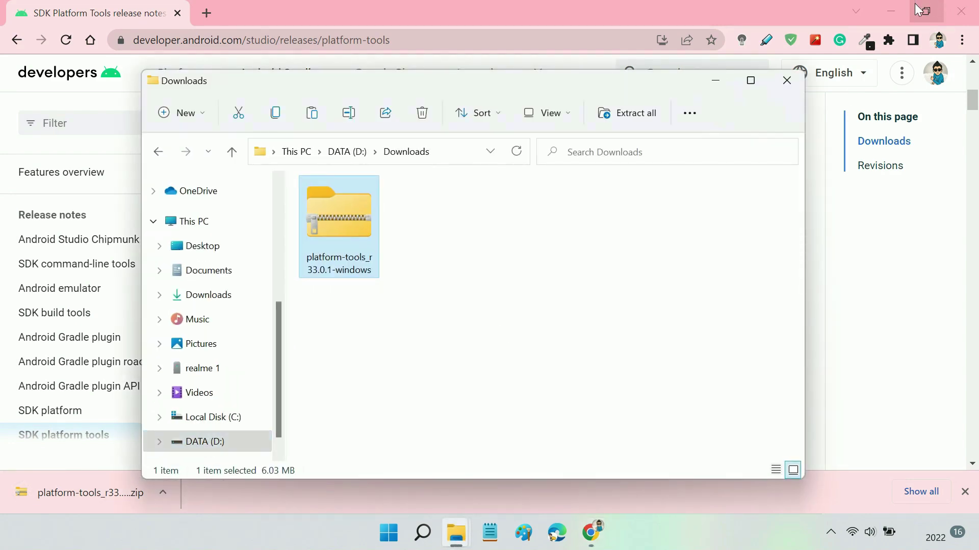
click(891, 11)
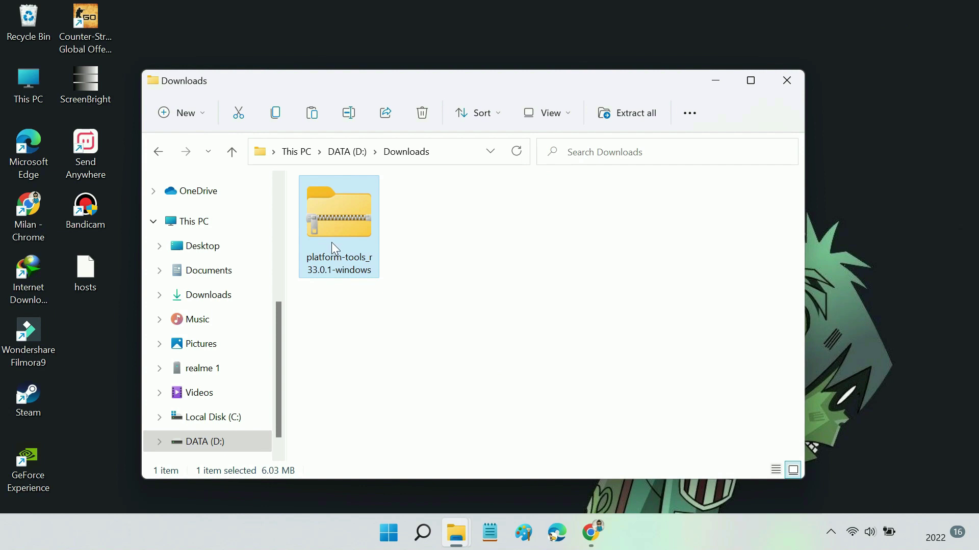
right_click(332, 243)
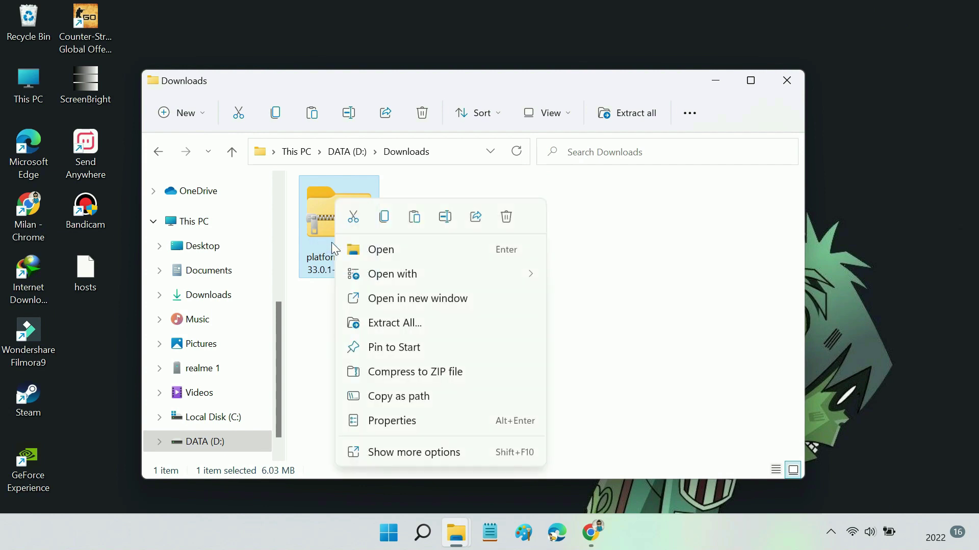
click(436, 452)
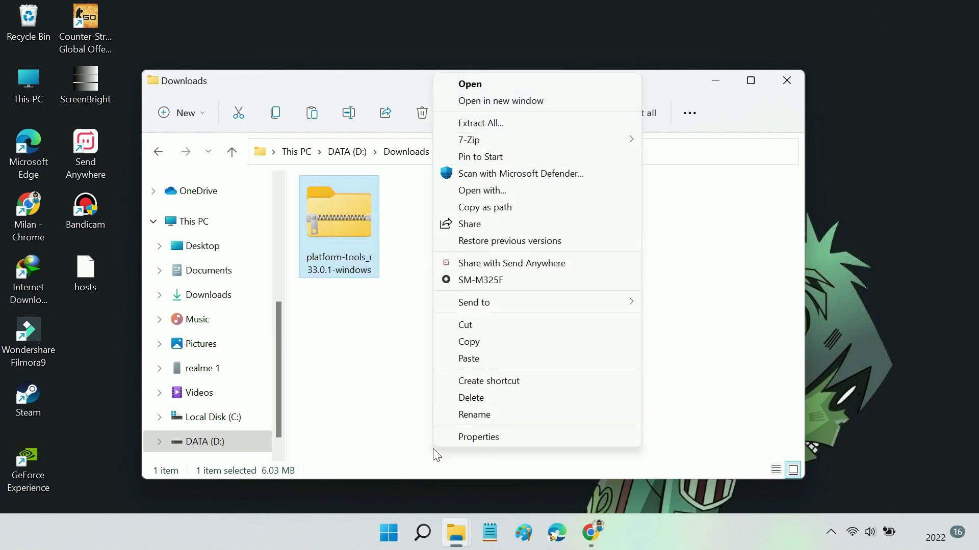
mouse_move(533, 139)
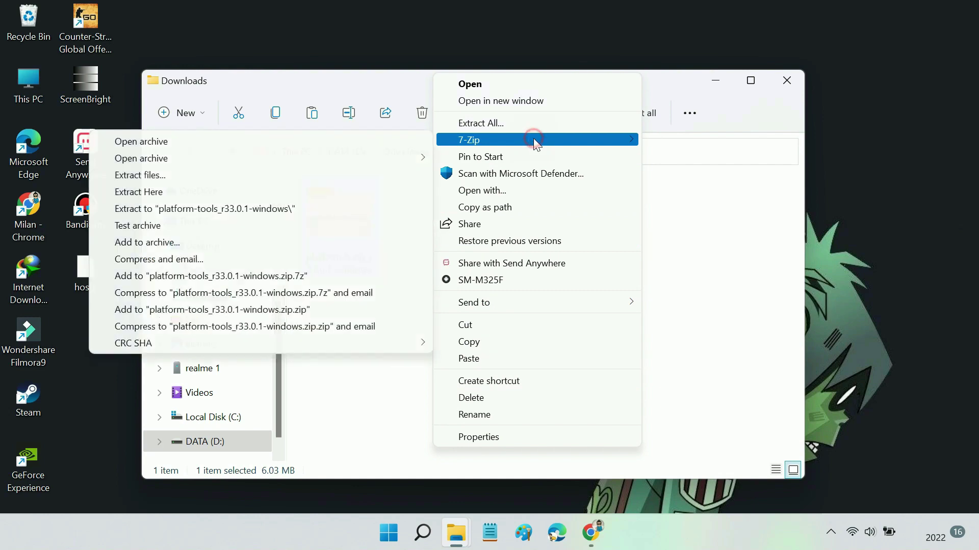
click(281, 209)
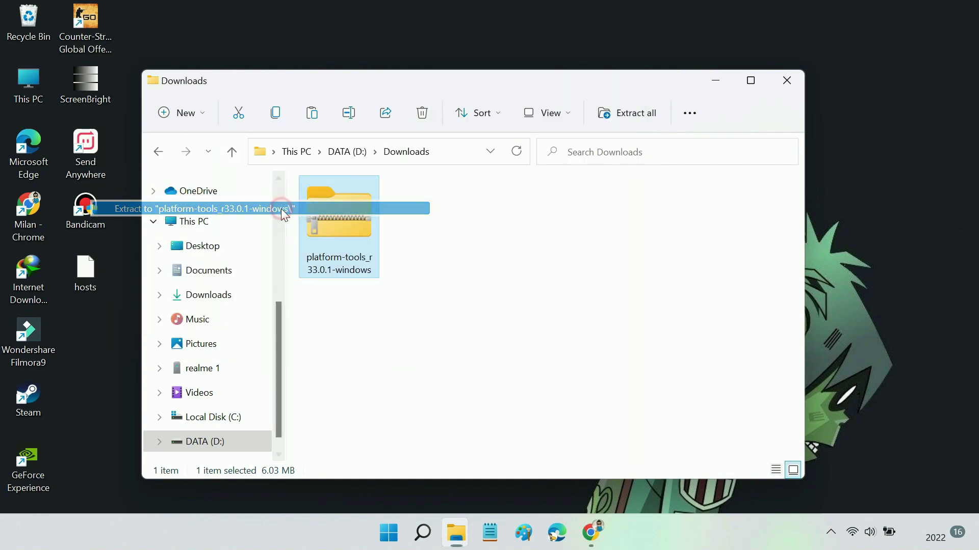
click(437, 310)
click(601, 542)
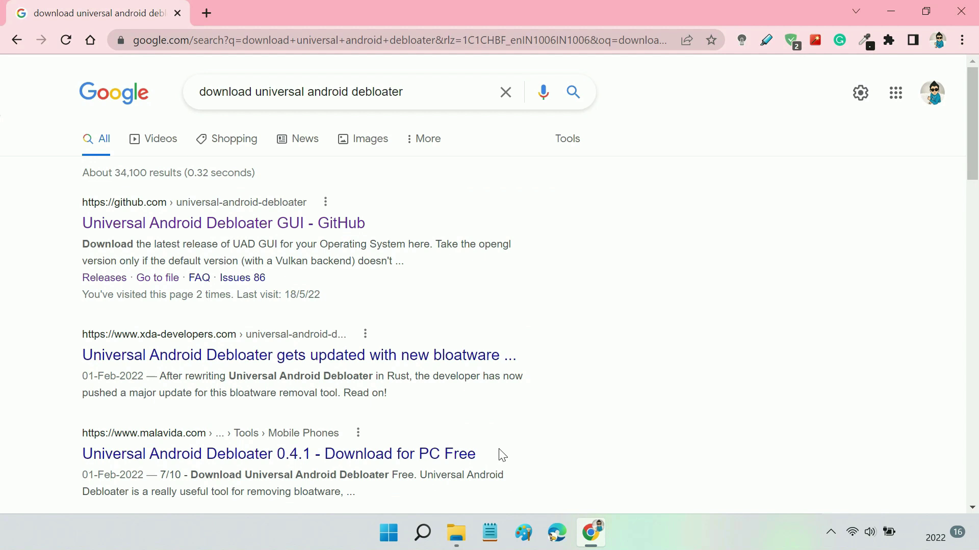
On the Universal Android Debloater GitHub page, open the downloads for release 0.5.
click(227, 226)
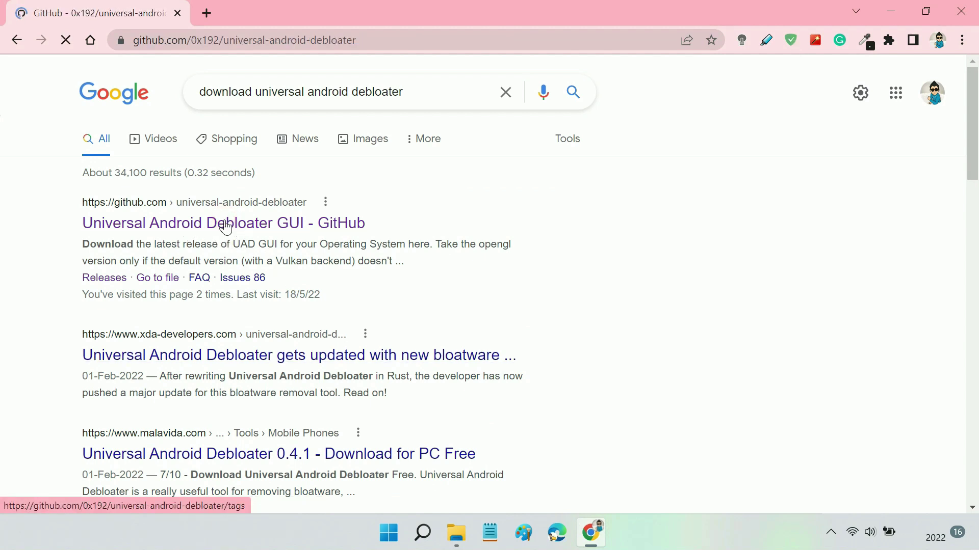
scroll(758, 418, down, 5)
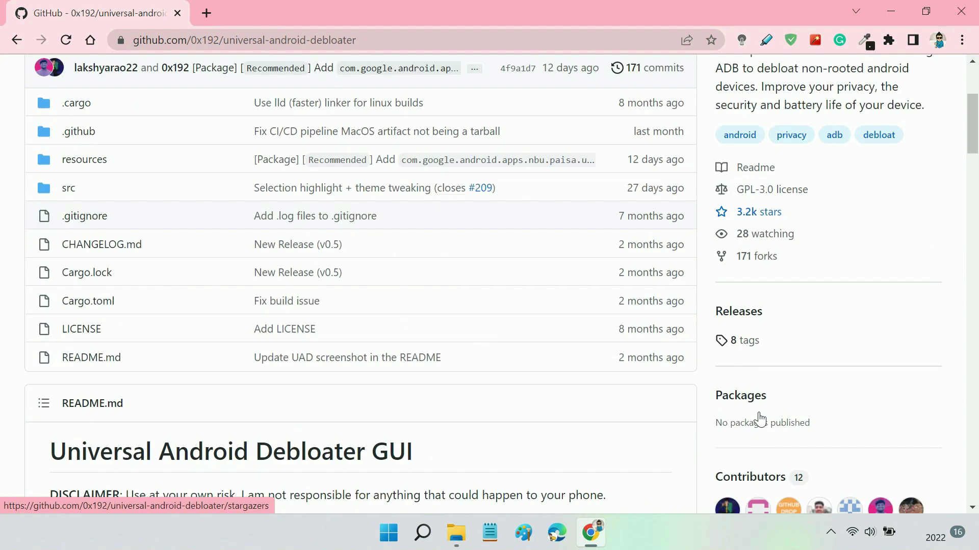
click(753, 317)
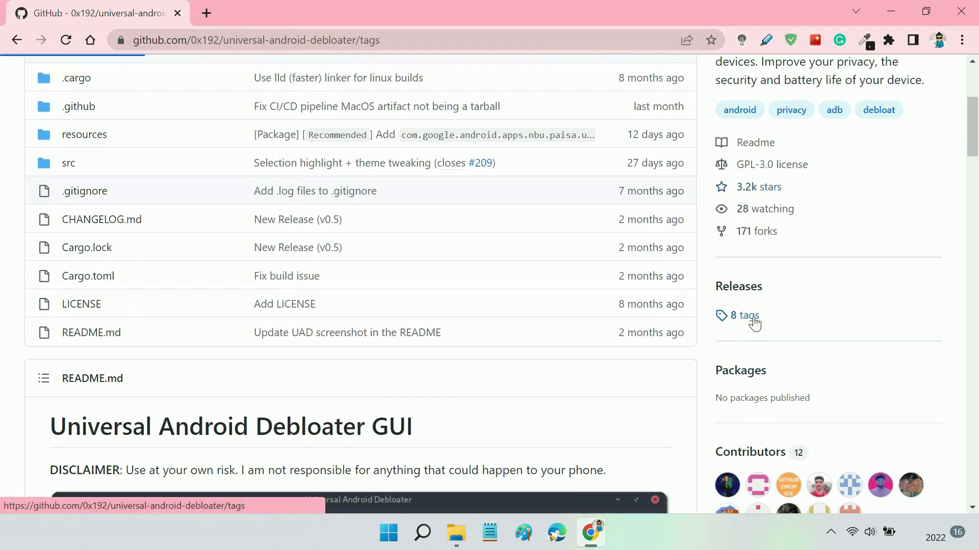
click(332, 349)
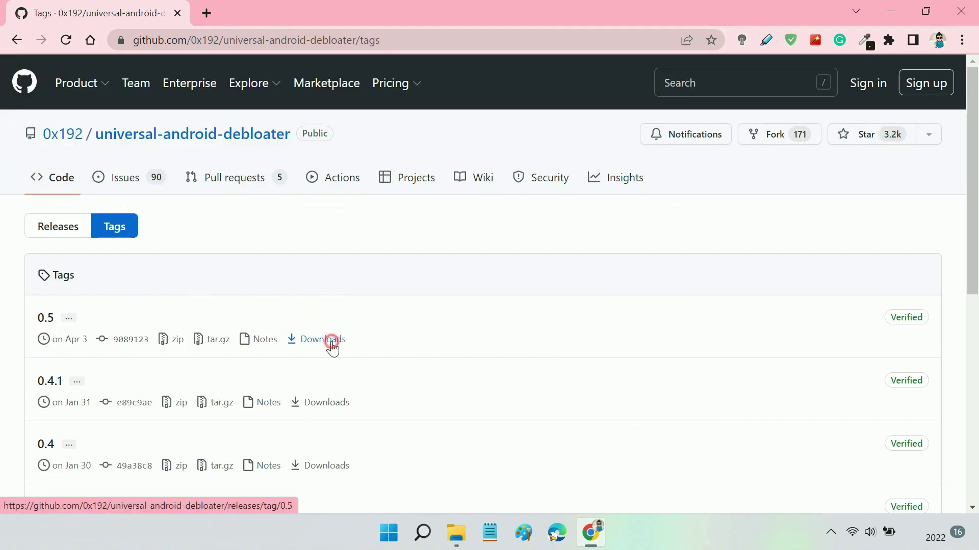
Download uad_gui-windows.exe and show it in the Downloads folder.
scroll(332, 349, down, 20)
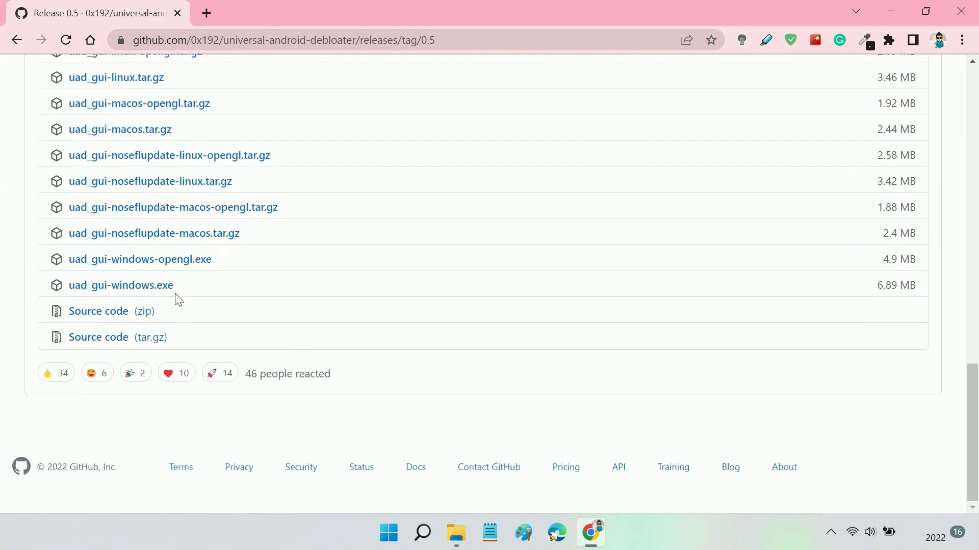
click(129, 288)
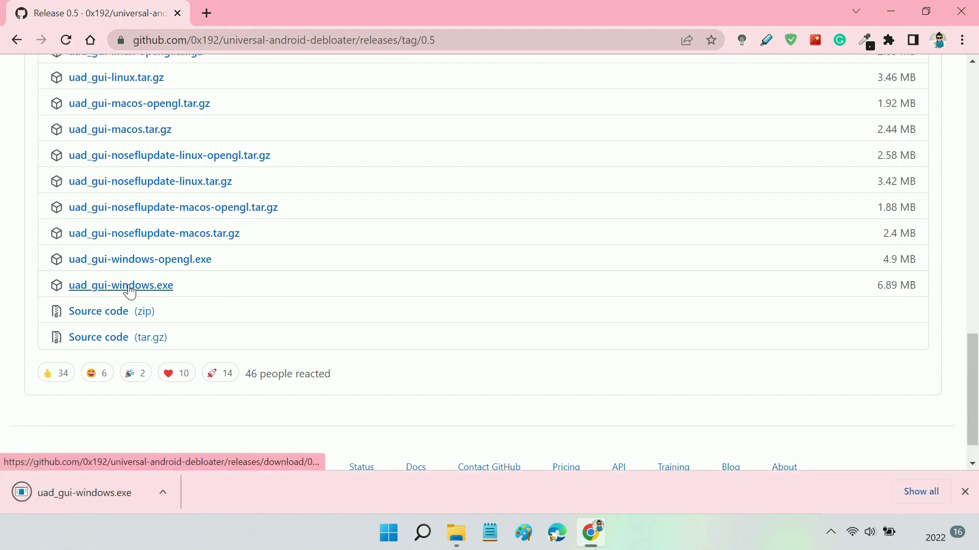
click(163, 490)
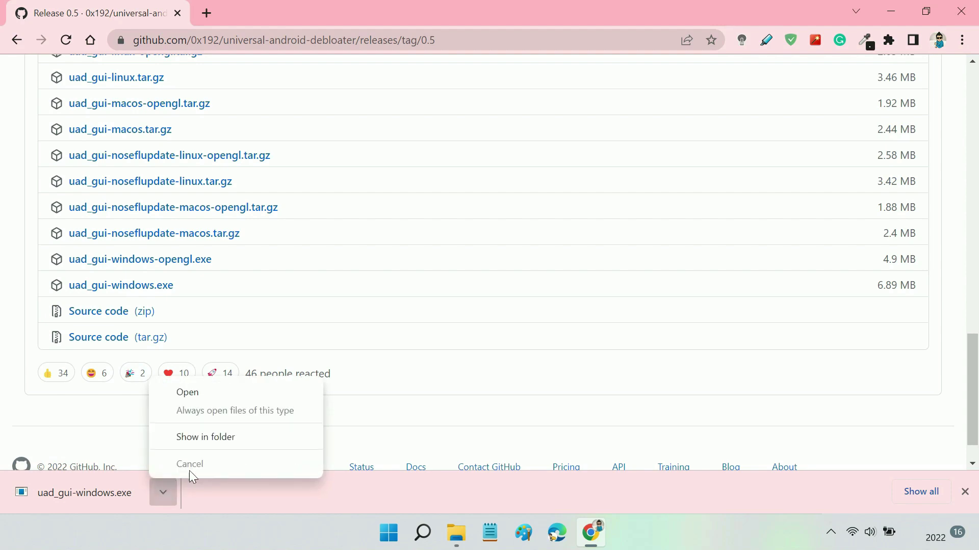
click(208, 438)
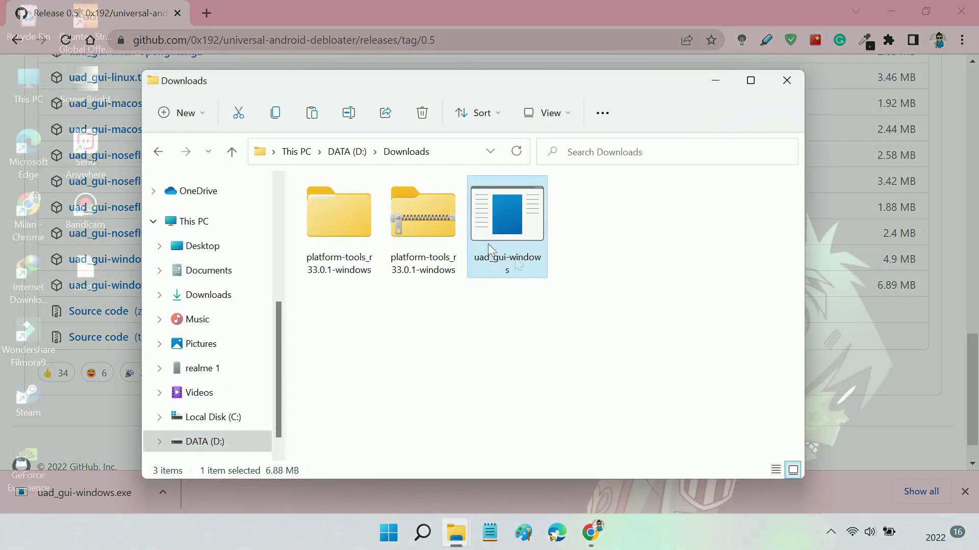
Copy uad_gui-windows into platform-tools_r33.0.1-windows\platform-tools.
click(510, 247)
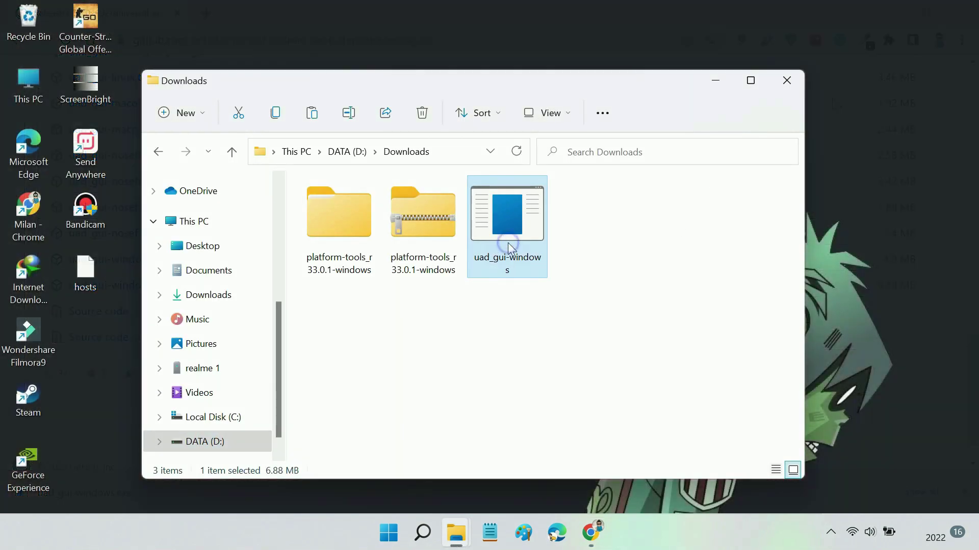
right_click(510, 246)
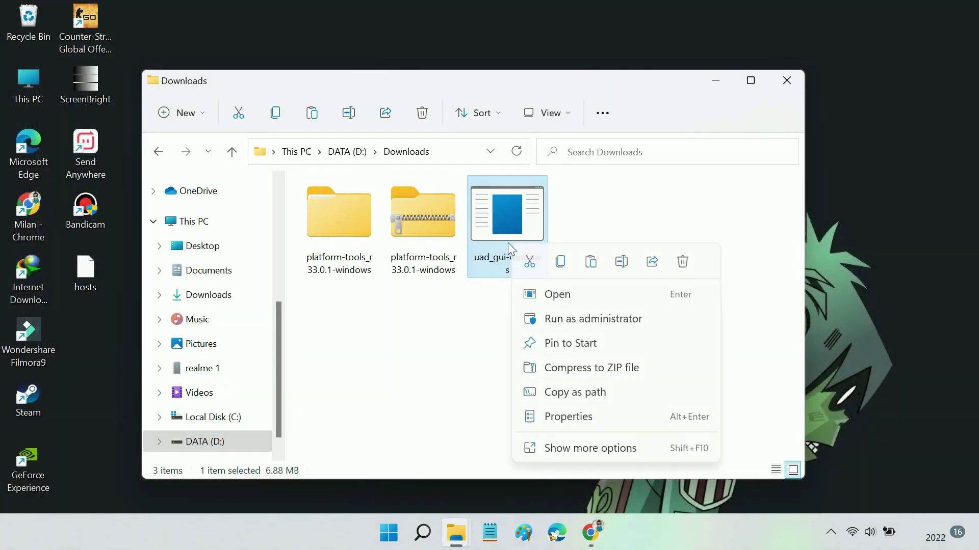
click(565, 261)
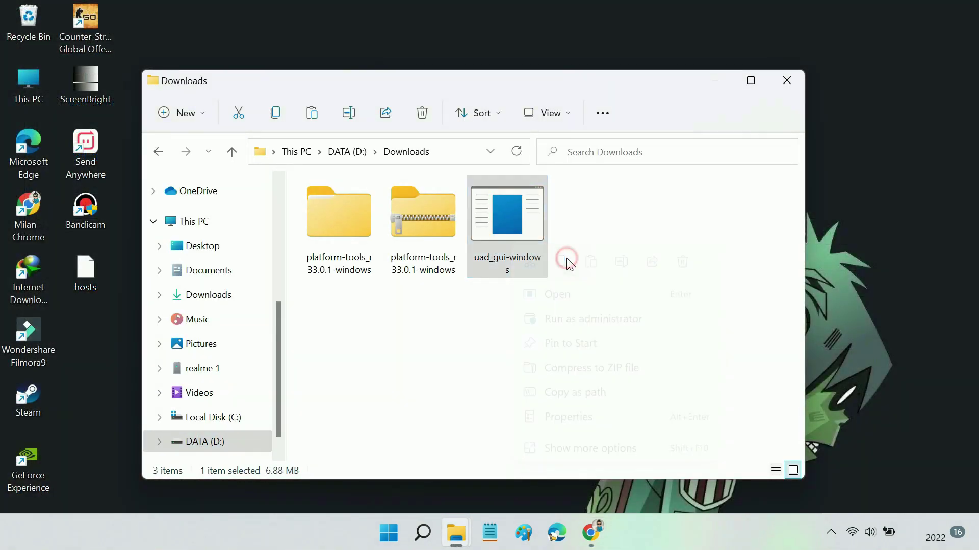
double_click(329, 257)
double_click(349, 208)
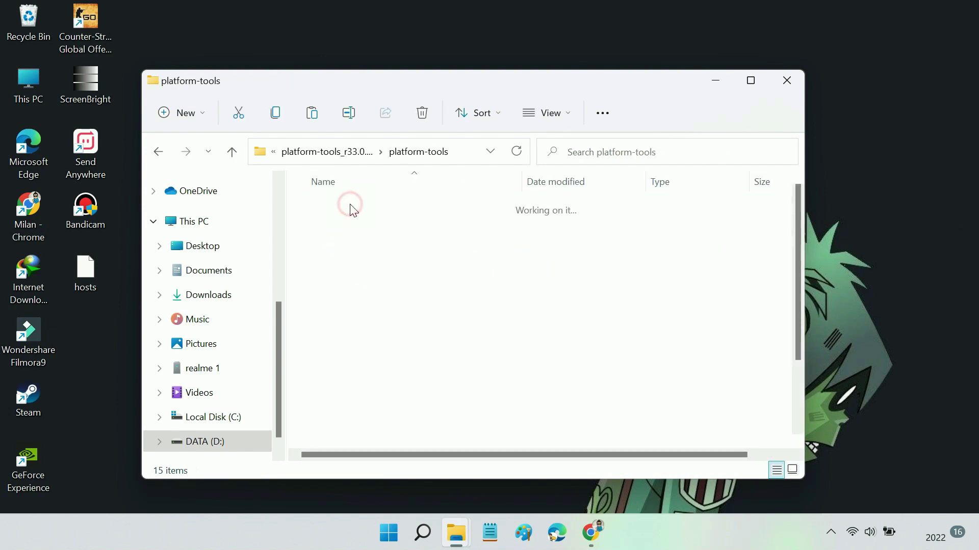
right_click(500, 331)
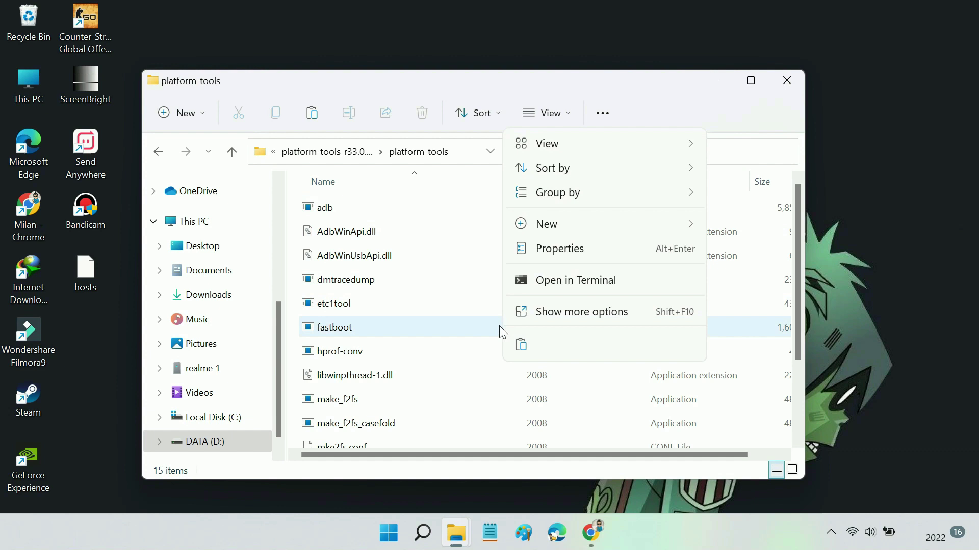
click(520, 345)
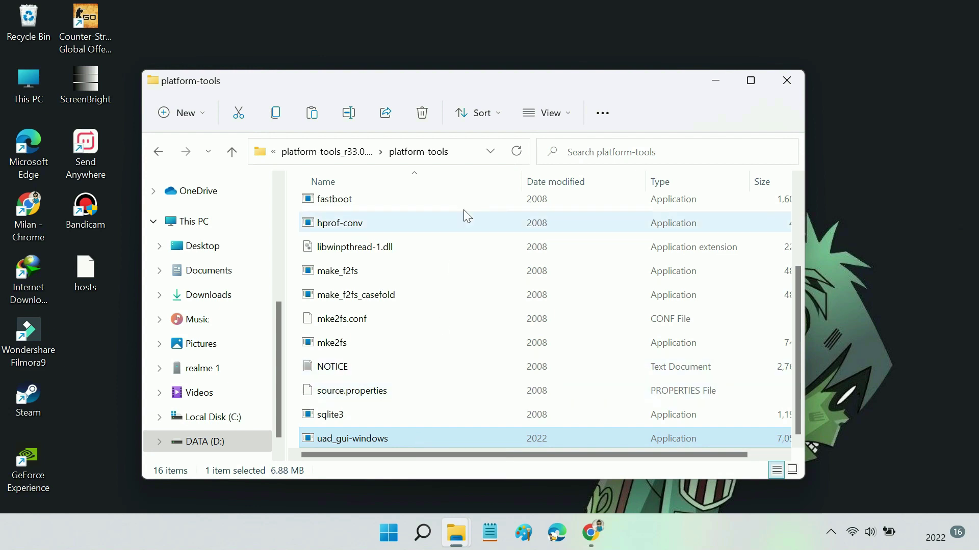
Open a cmd console in the platform-tools folder and run 'adb devices', showing one device.
click(467, 152)
key(BackSpace)
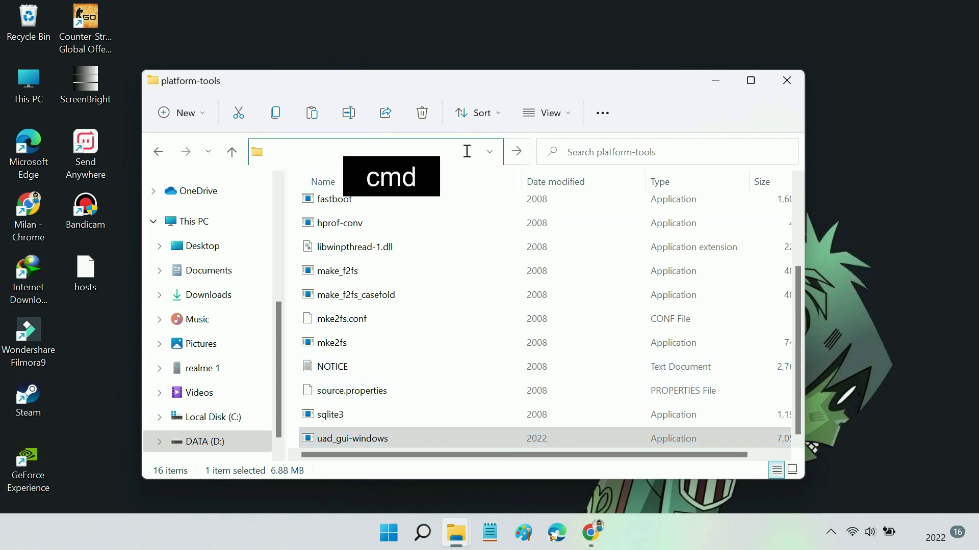
text(cmd)
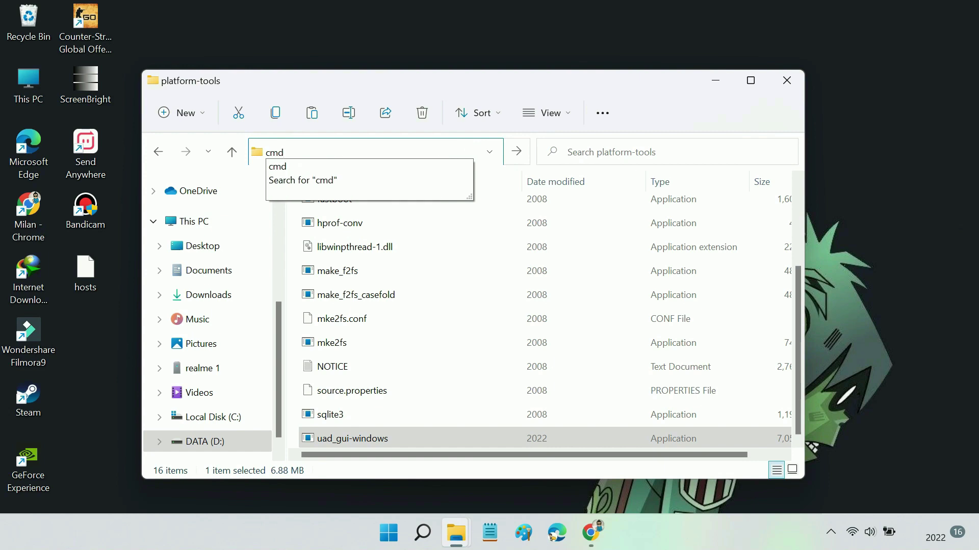
key(Return)
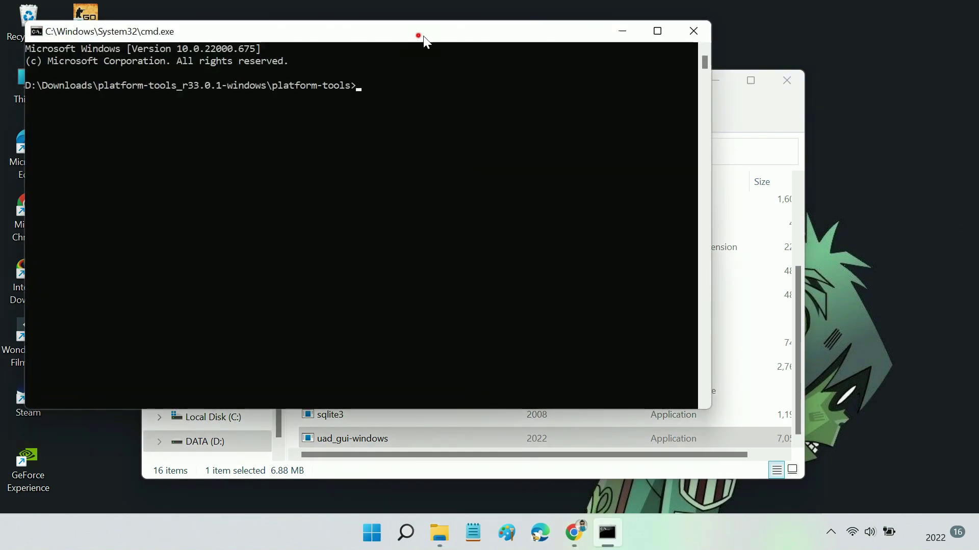
drag(422, 38, 544, 107)
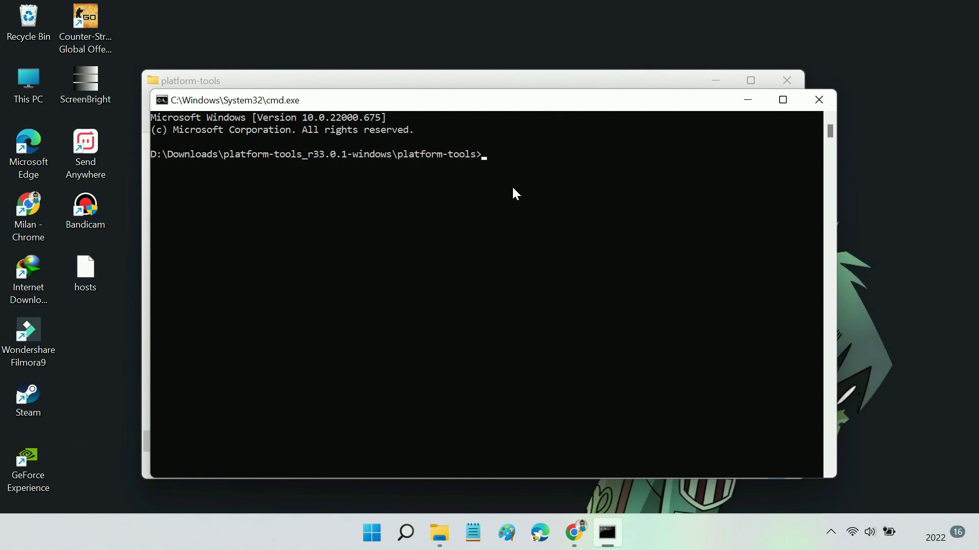
text(adb dev)
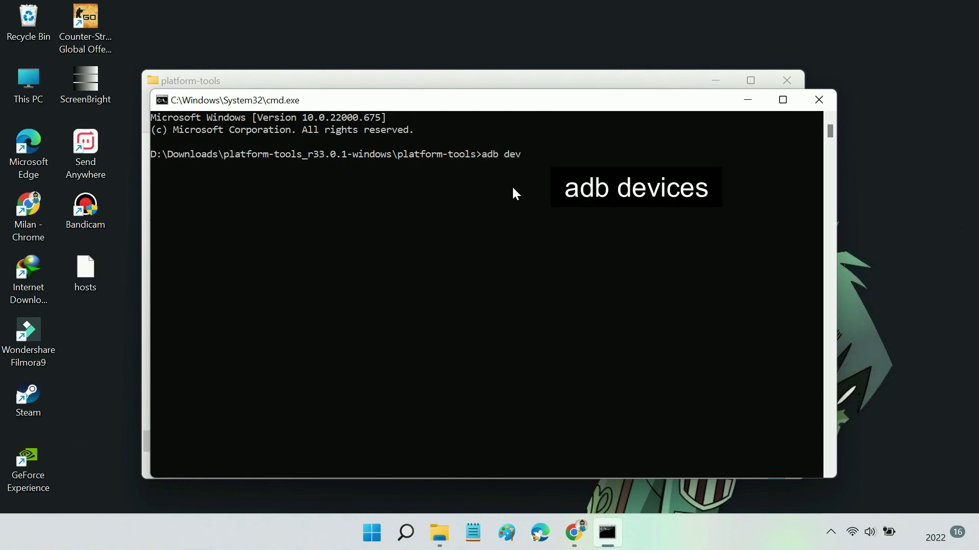
text(ices)
key(Return)
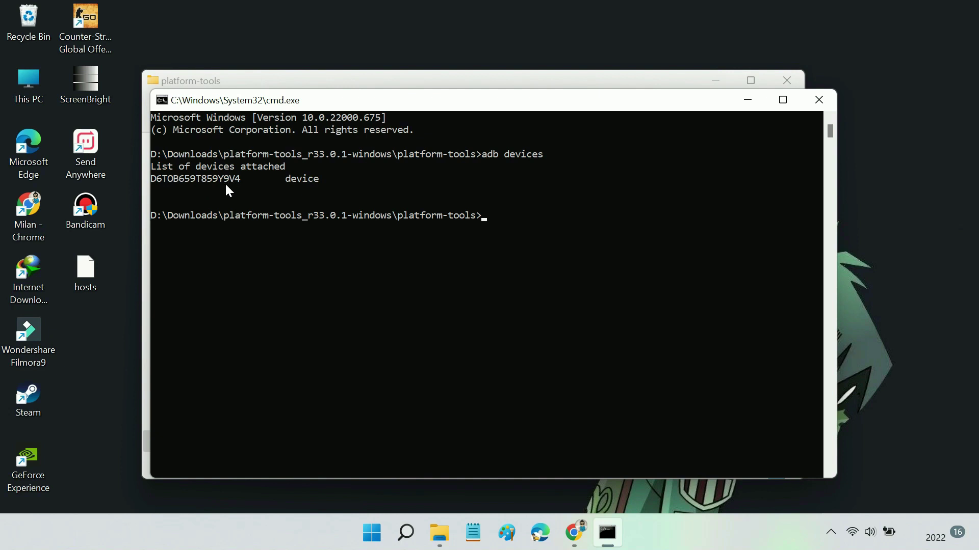
Close cmd and run uad_gui-windows, choosing More info > Run anyway at the SmartScreen warning.
click(819, 100)
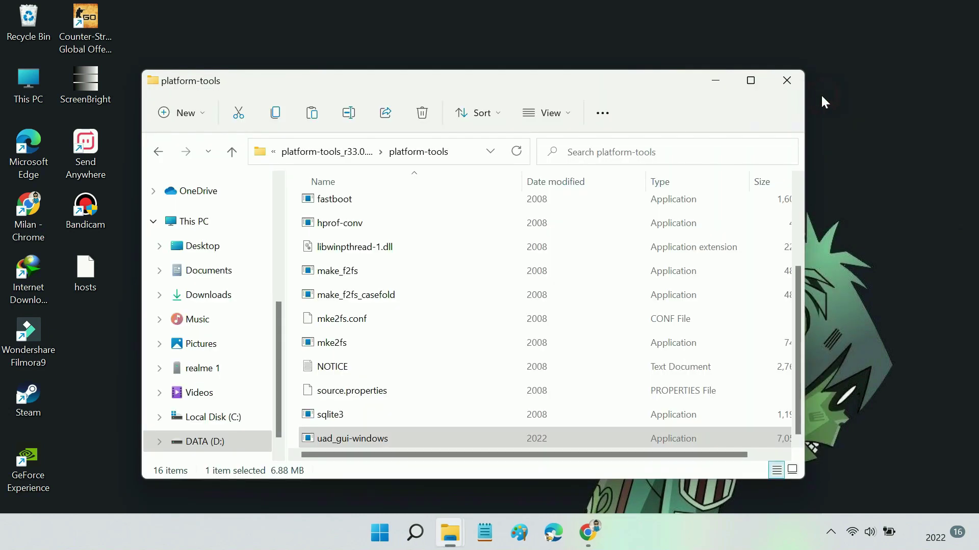
click(361, 437)
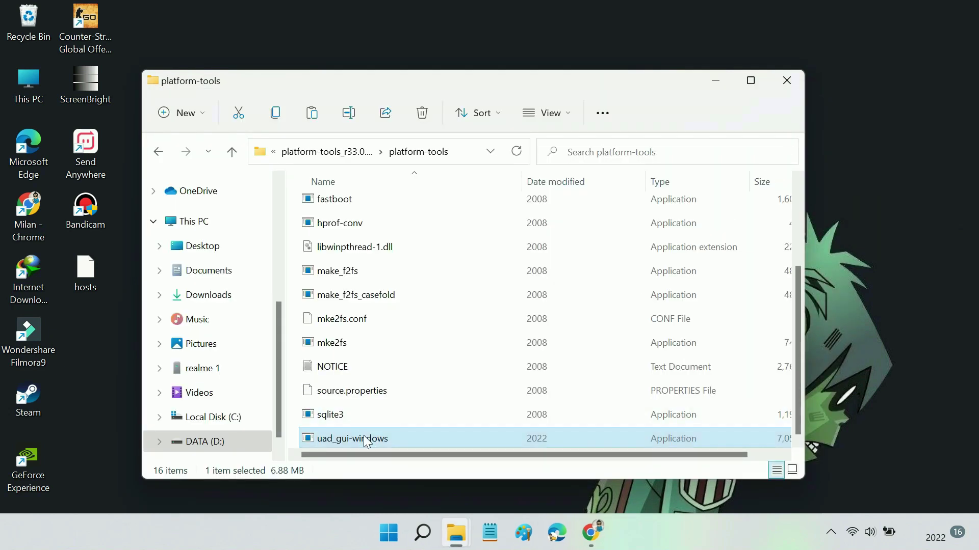
double_click(366, 441)
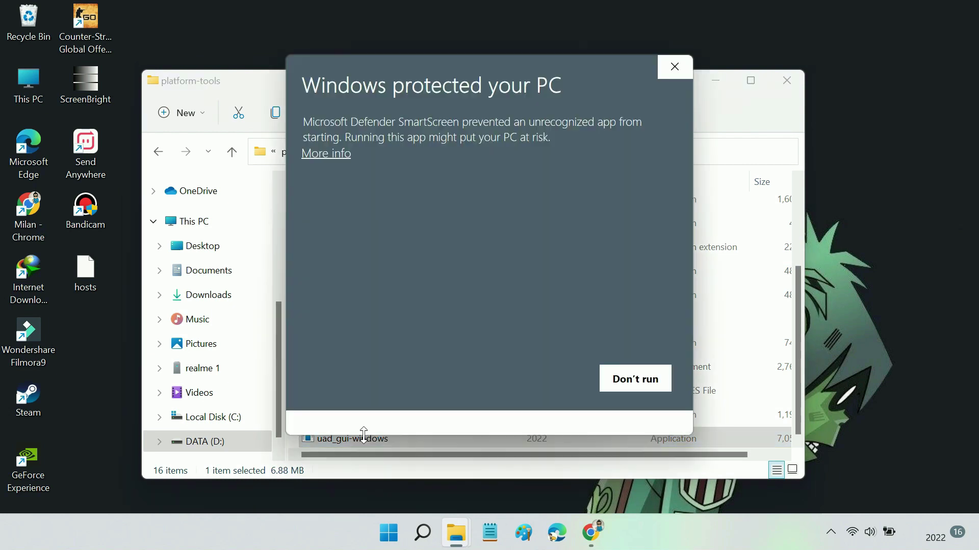
click(327, 154)
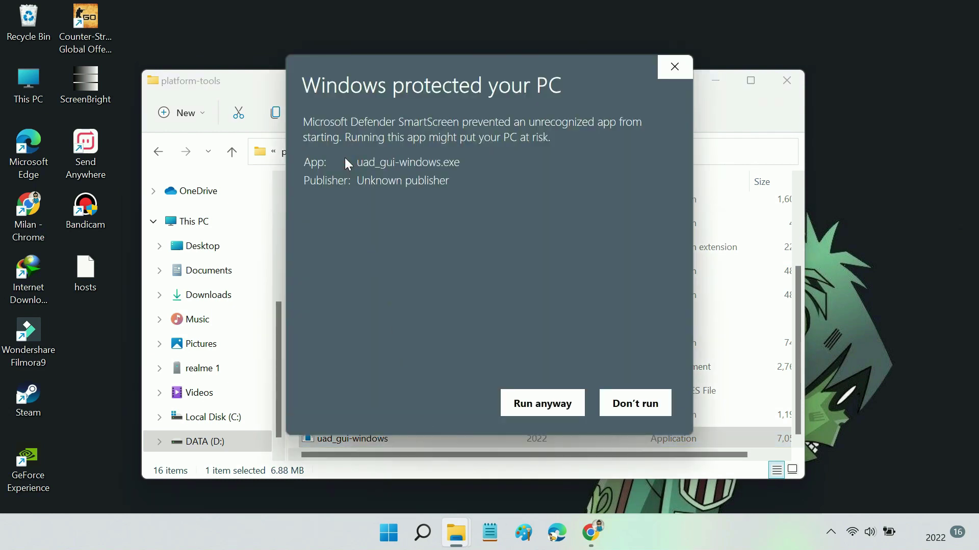
click(533, 408)
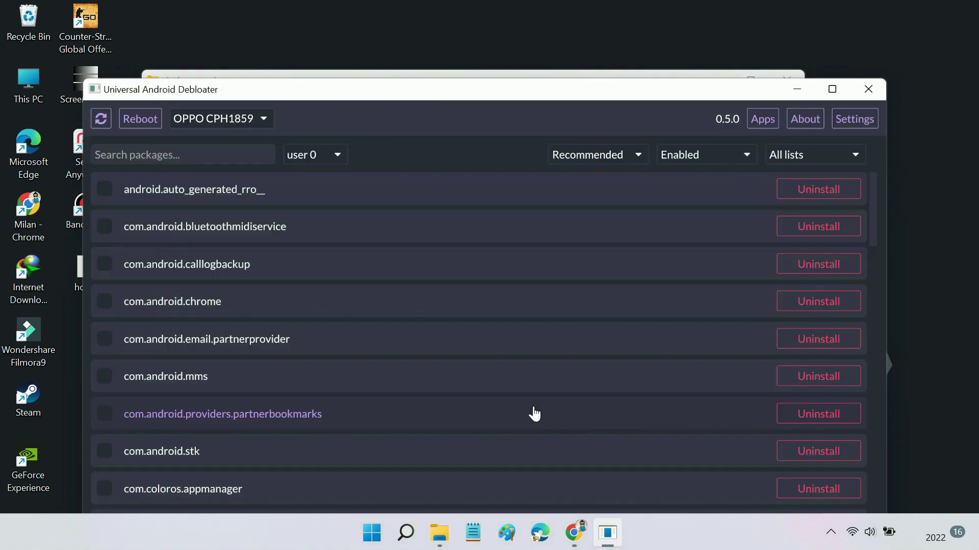
Maximize the debloater, scroll to com.coloros.gamespace, tick it and uninstall it.
click(834, 90)
scroll(367, 296, down, 2)
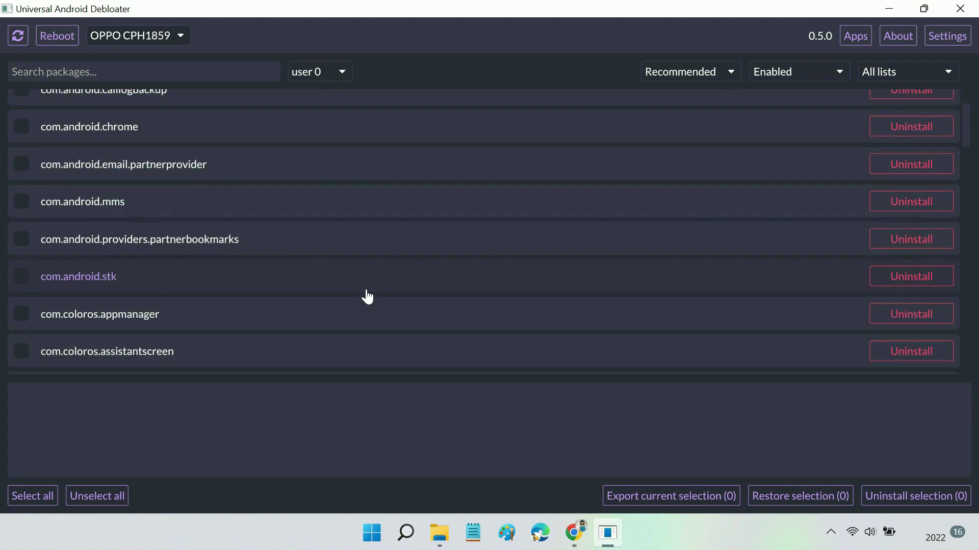
scroll(367, 296, down, 15)
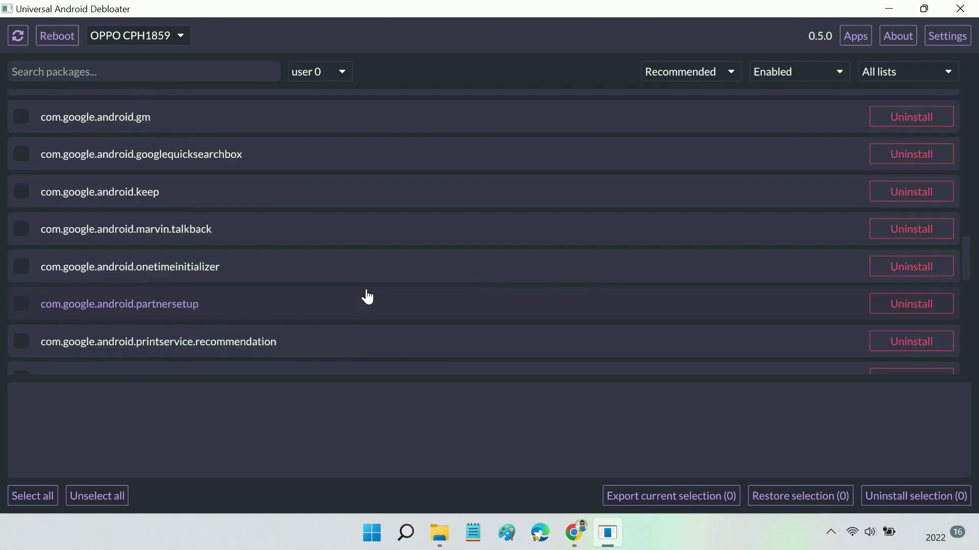
scroll(367, 296, down, 5)
drag(963, 291, 967, 107)
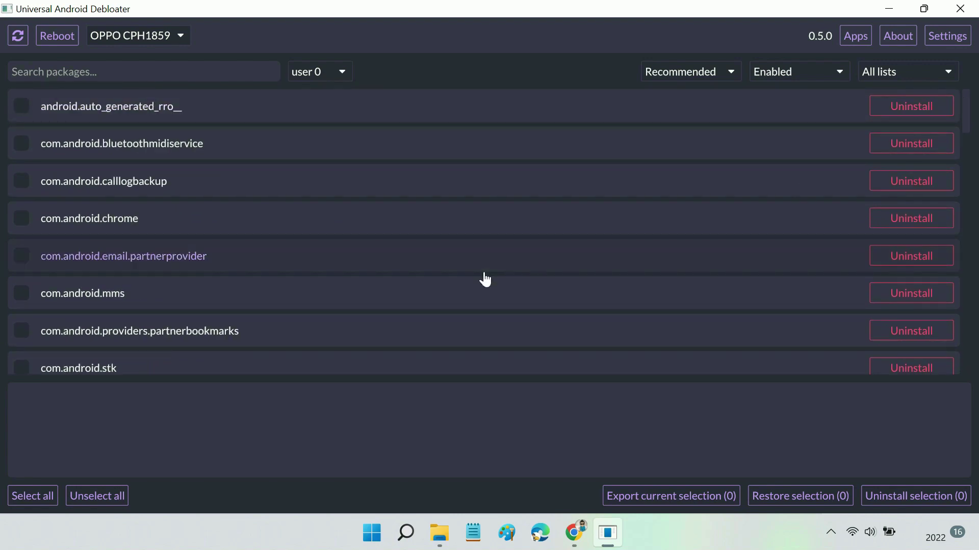
scroll(485, 279, down, 3)
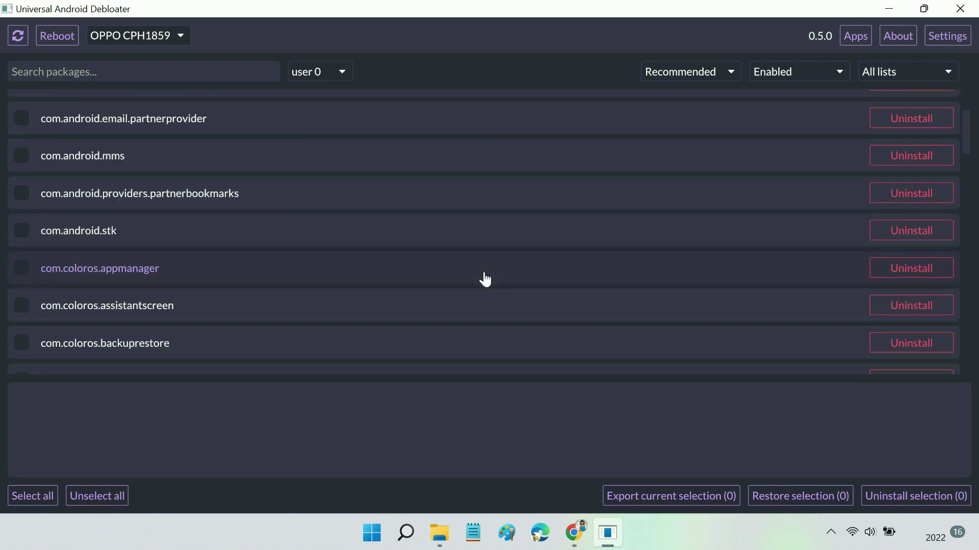
scroll(484, 279, down, 2)
scroll(485, 280, down, 2)
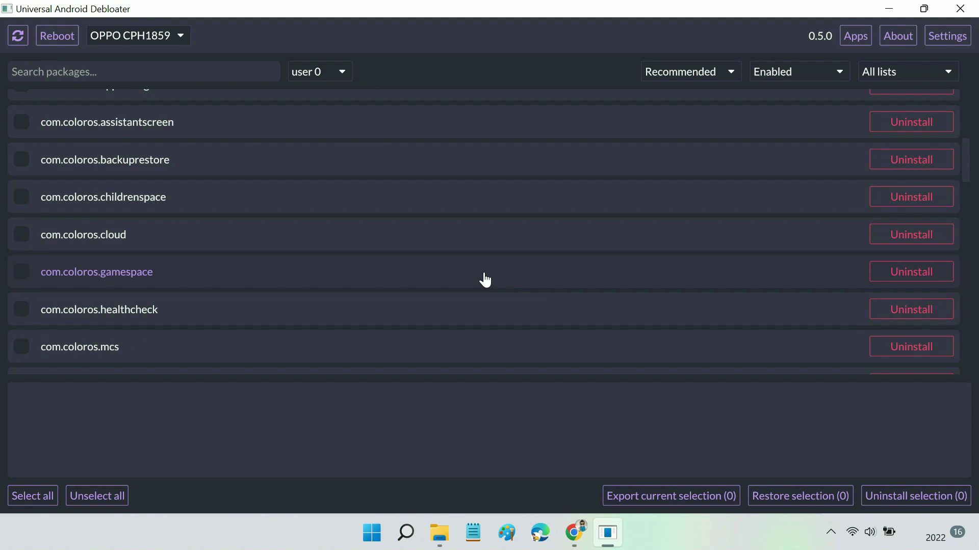
click(23, 274)
click(884, 278)
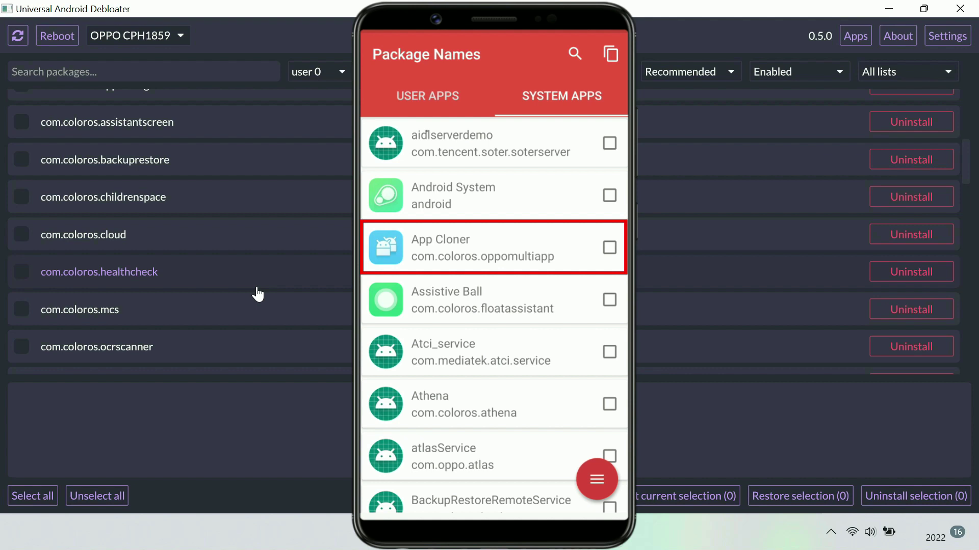
Set Recommended to All, search 'oppomu', and uninstall com.coloros.oppomultiapp.
click(708, 72)
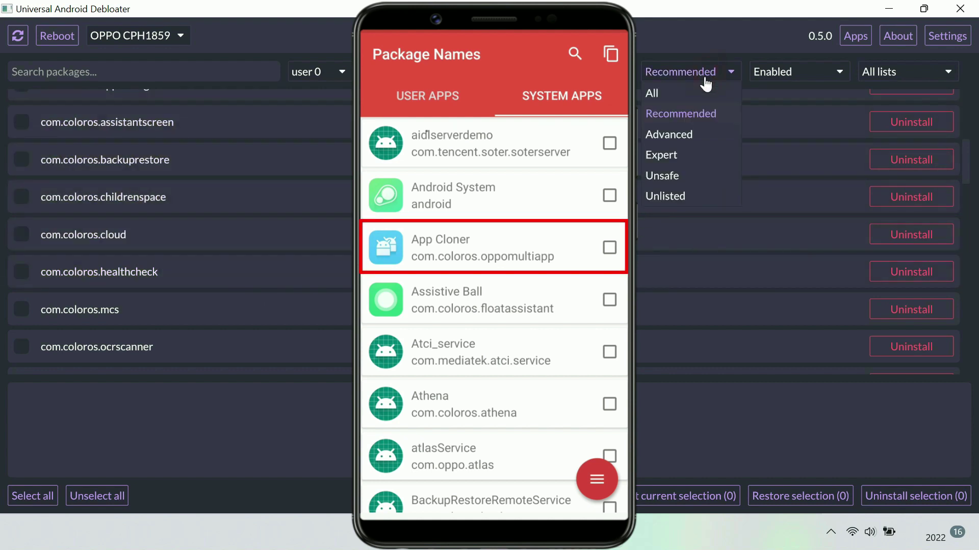
click(686, 89)
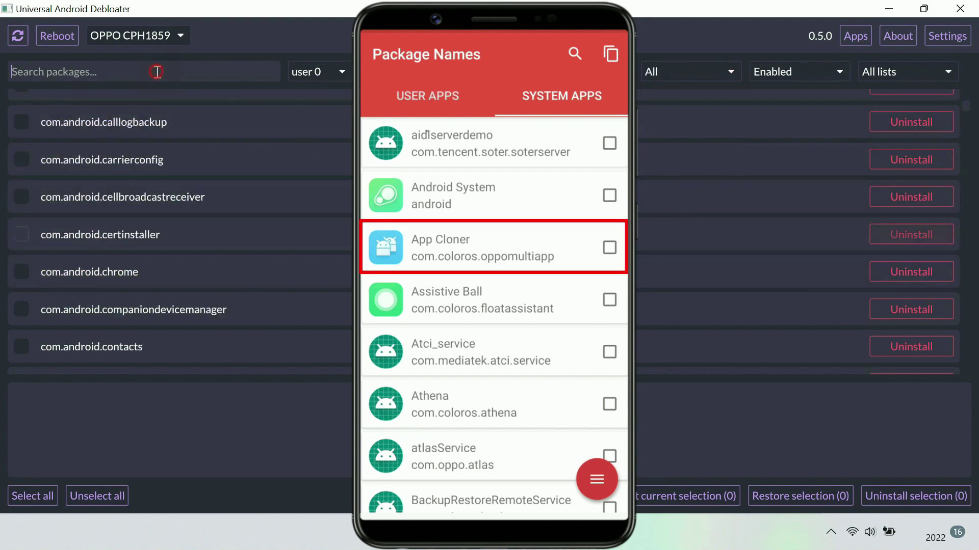
text(oppomultiapp)
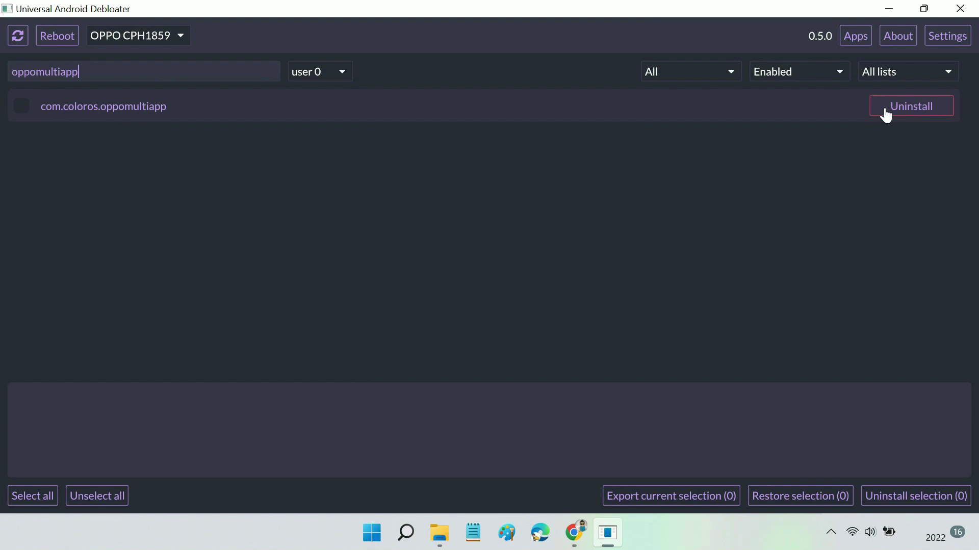
click(883, 119)
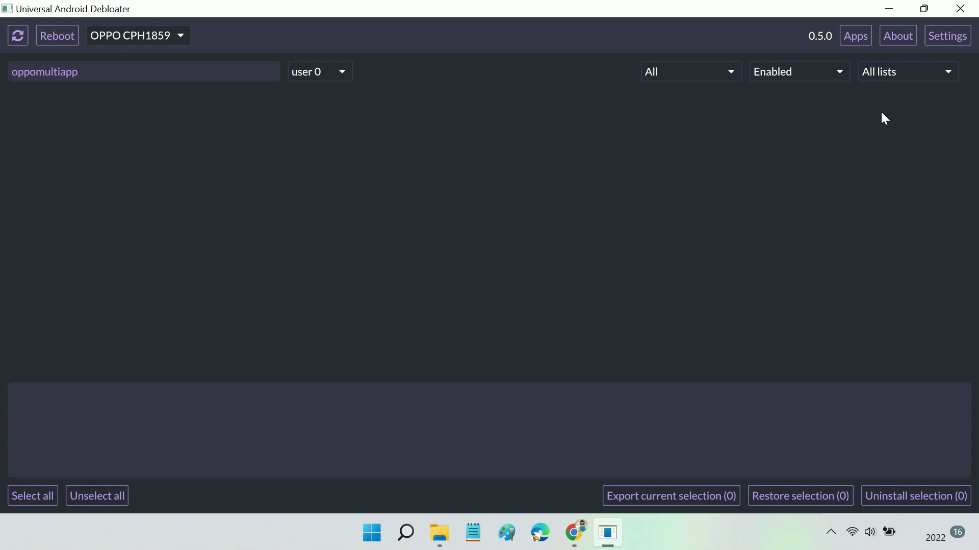
List only Uninstalled packages with an empty search, then restore com.coloros.gamespace and com.coloros.oppomultiapp.
click(818, 79)
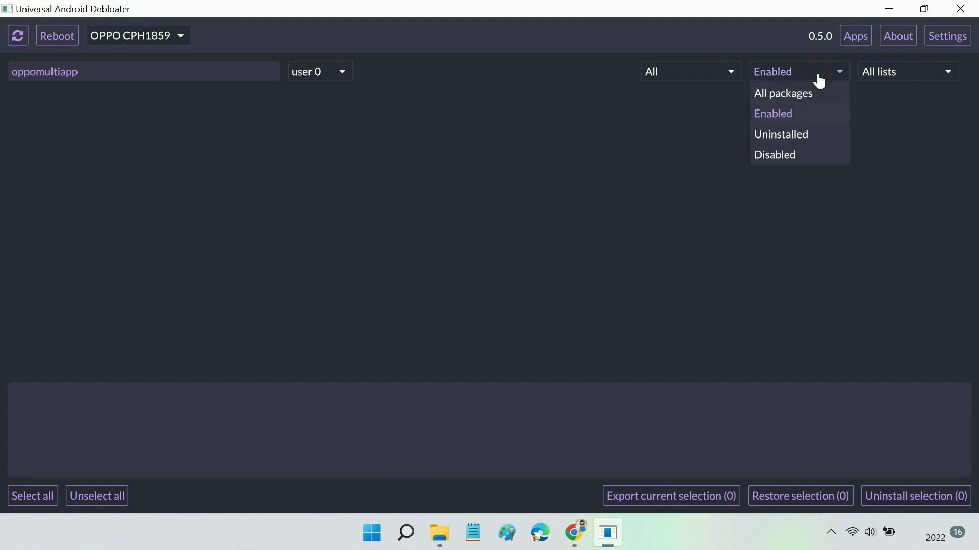
click(802, 137)
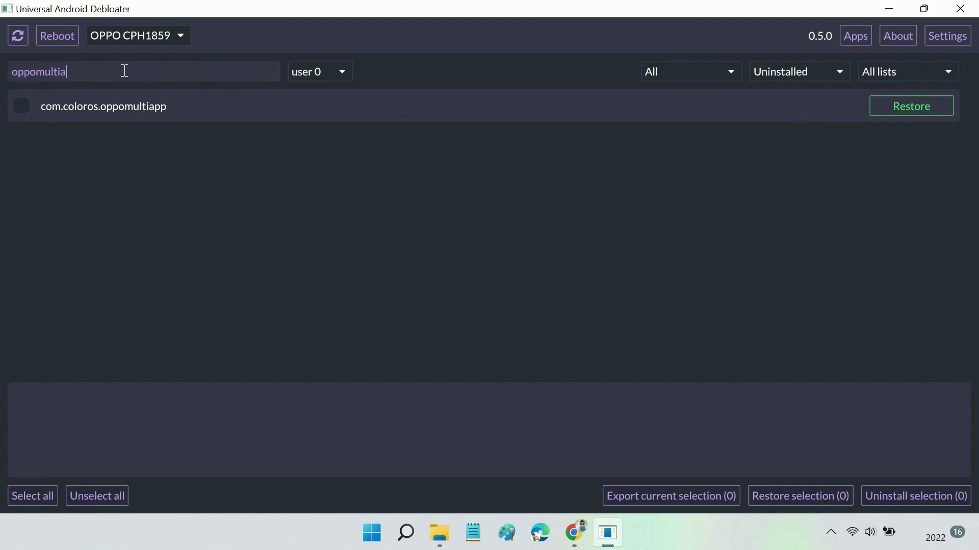
key(BackSpace)
key(BackSpace)
key(BackSpace)
key(BackSpace)
key(BackSpace)
key(BackSpace)
key(BackSpace)
key(BackSpace)
key(BackSpace)
key(BackSpace)
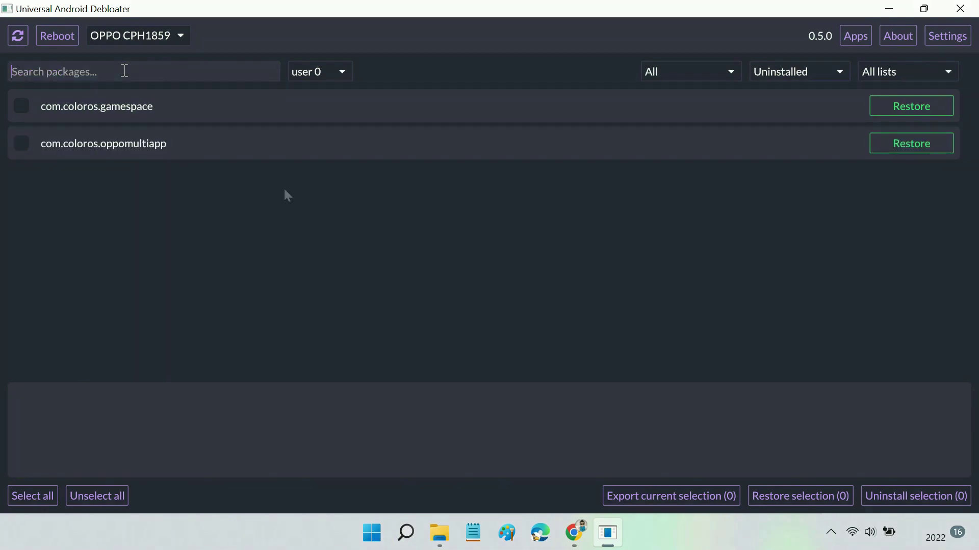
click(911, 111)
click(909, 108)
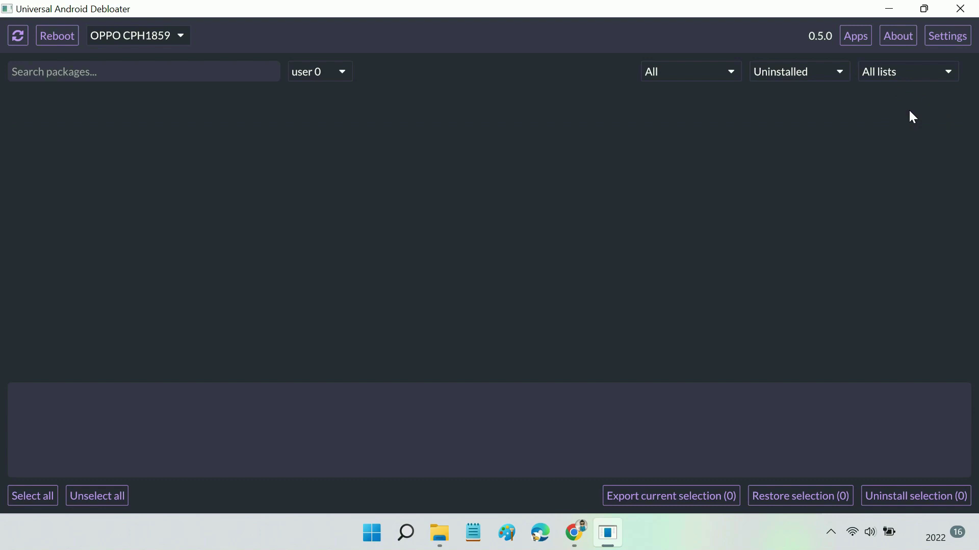
Switch the package state filter to All packages.
click(831, 77)
click(801, 93)
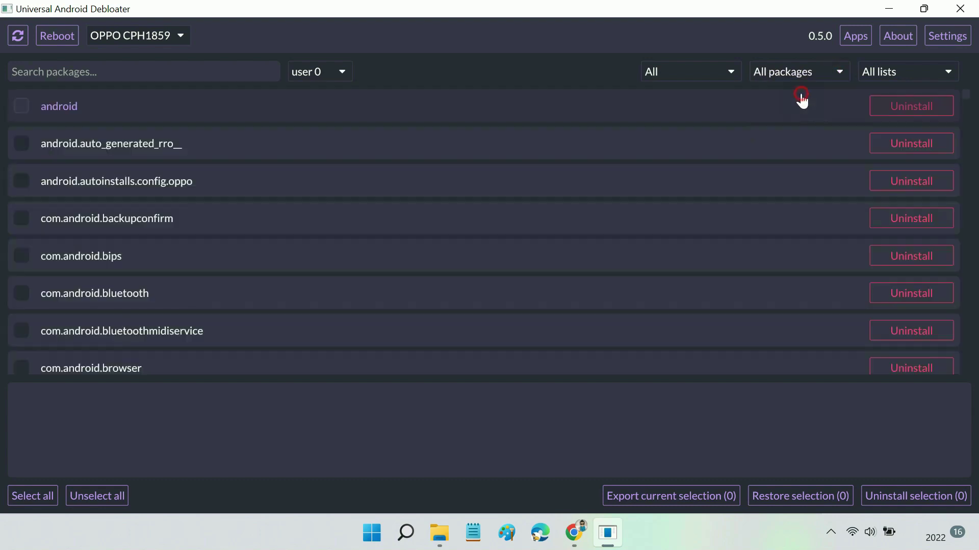